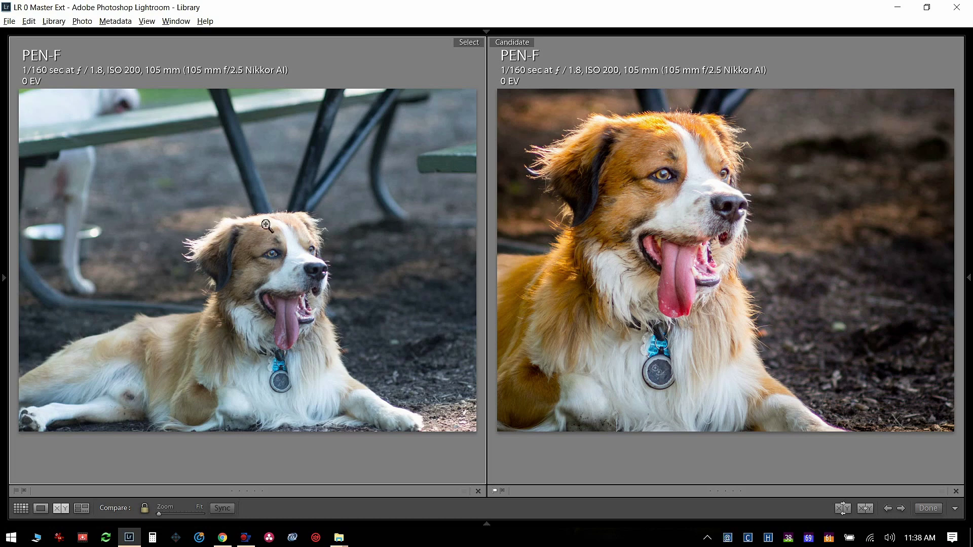
- Open the wide photo of the dog under the picnic table in the Develop module
key(d)
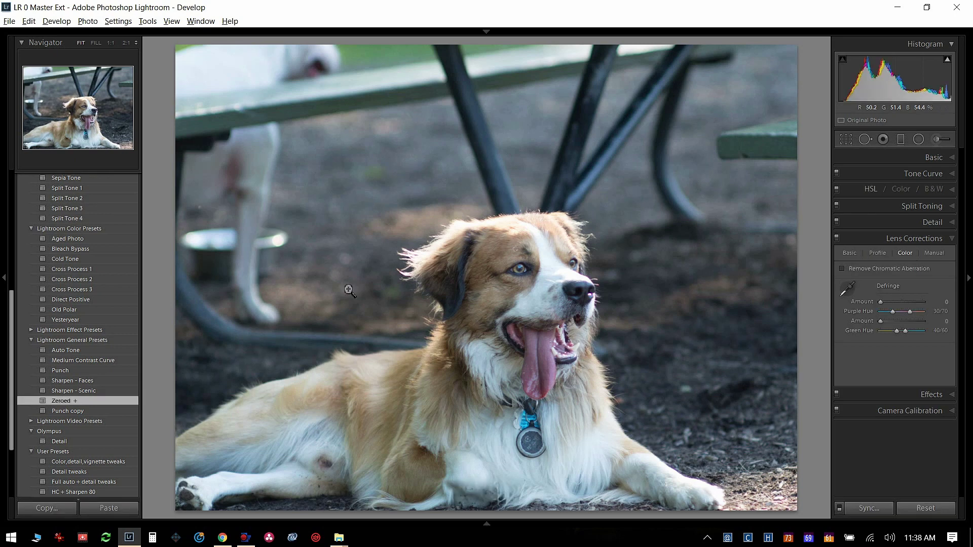
- Zoom to 2:1 on the dog's nose and eye, with the Lens Corrections panel expanded
click(585, 282)
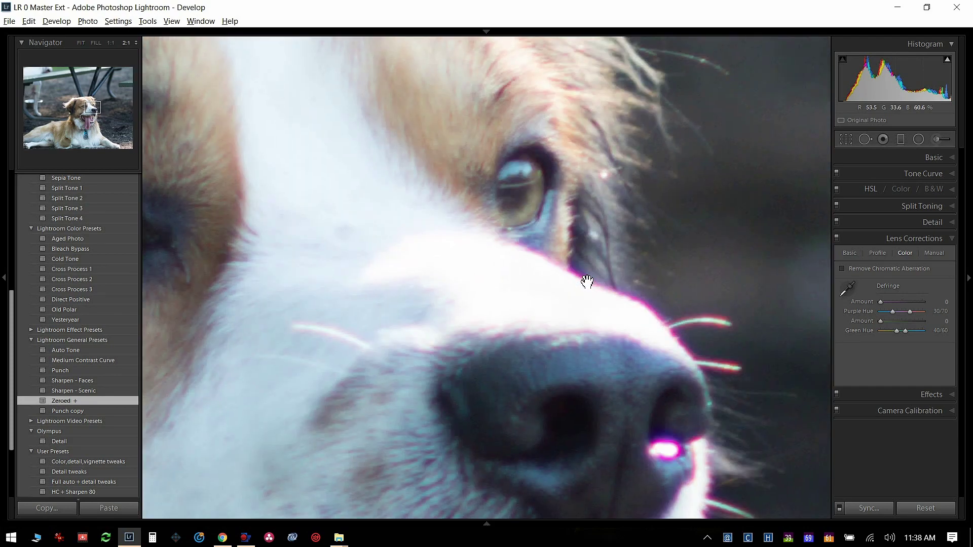
drag(573, 302, 507, 256)
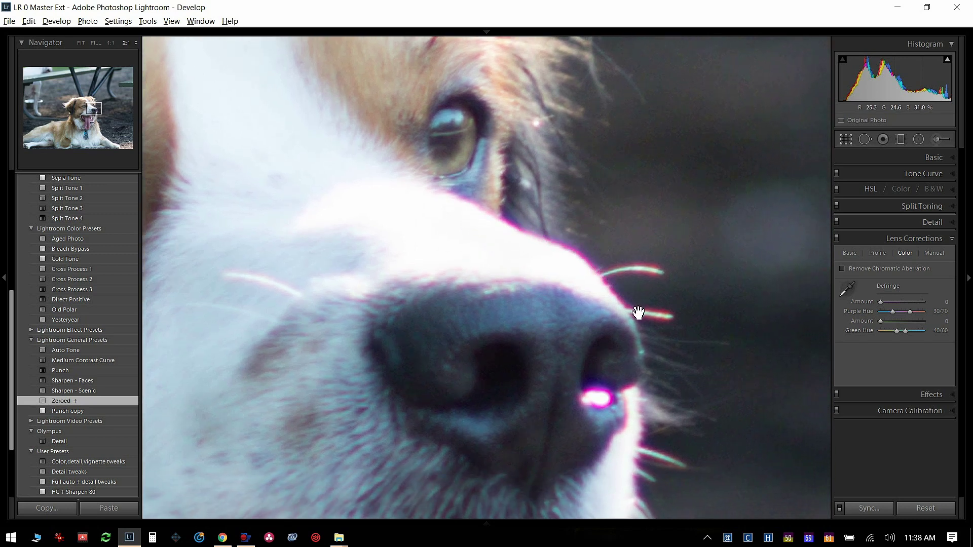
click(904, 242)
click(904, 242)
- Enable Remove Chromatic Aberration and sample the purple fringe beside the nose for defringing
click(842, 269)
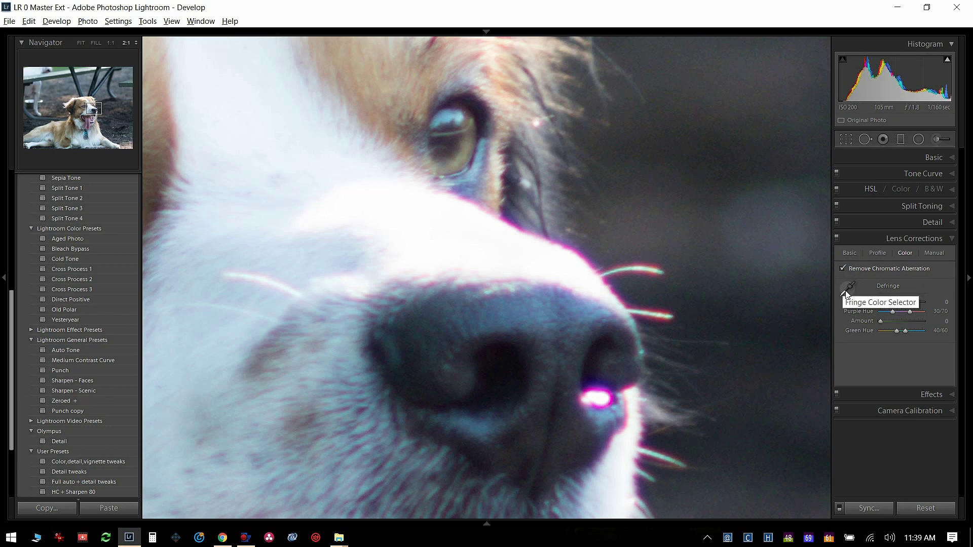
click(846, 292)
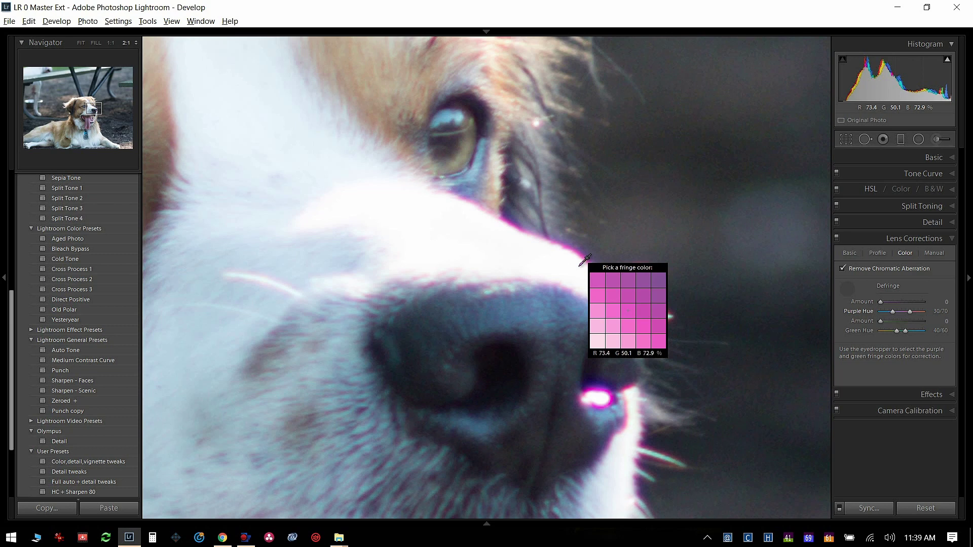
click(584, 261)
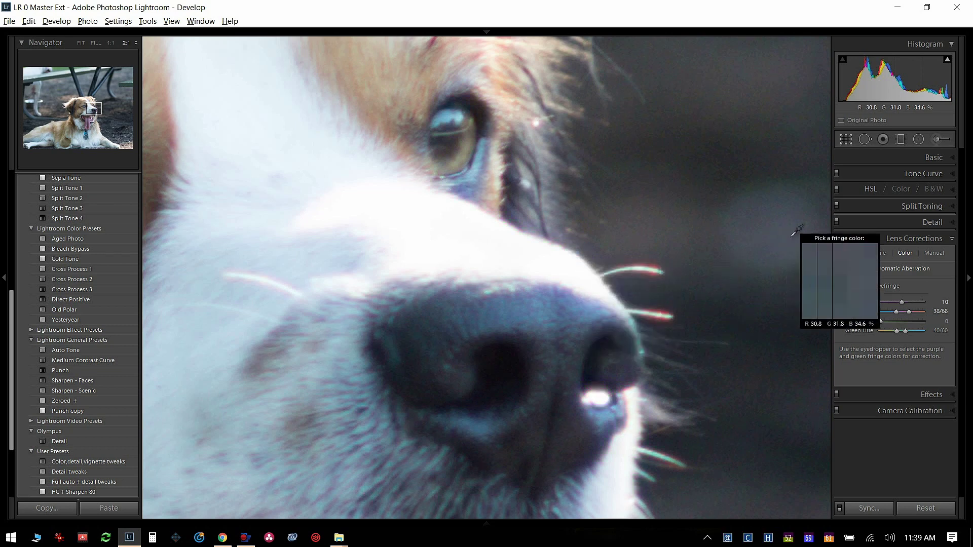
click(849, 289)
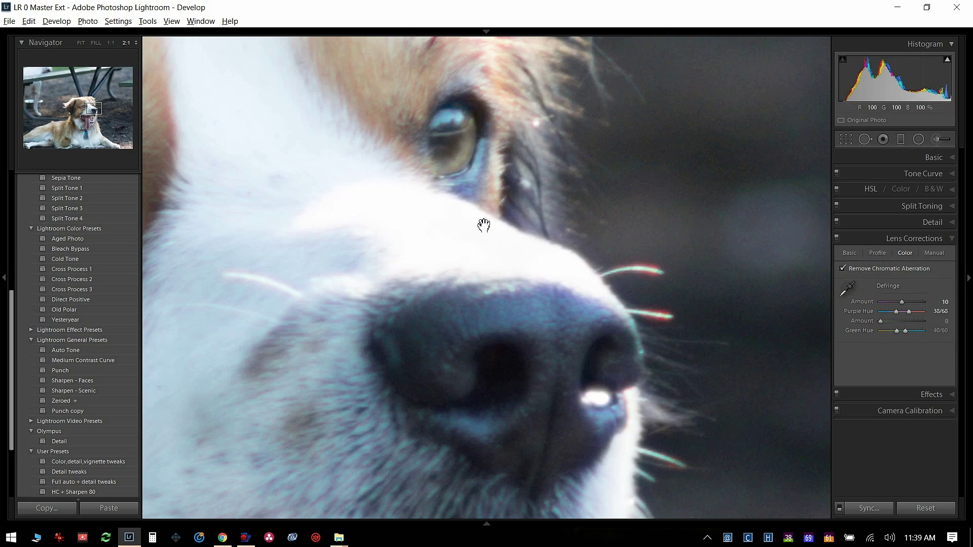
- Pan around the eyes, forehead, backlit fur, nose and mouth to check remaining fringing
drag(287, 208, 571, 309)
drag(286, 272, 617, 396)
drag(384, 288, 593, 426)
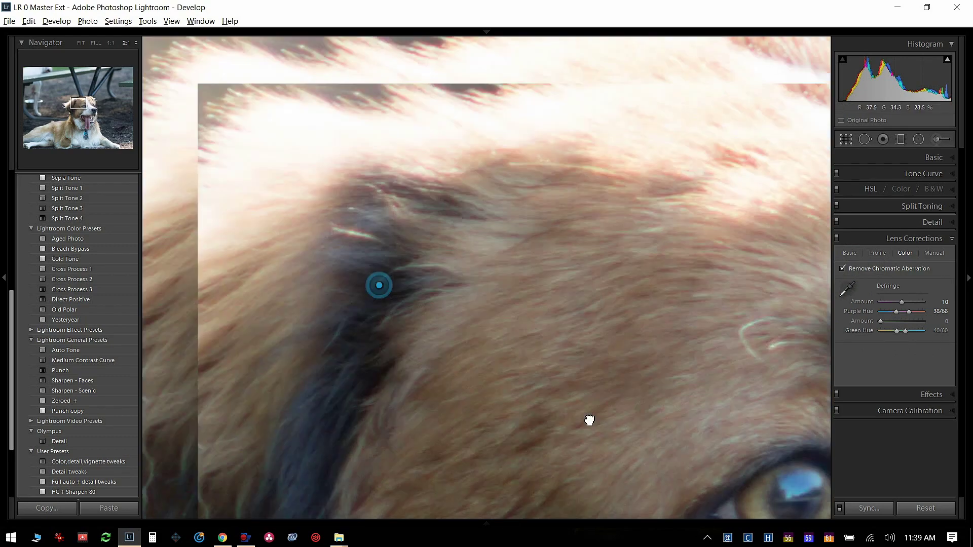
drag(429, 352, 732, 165)
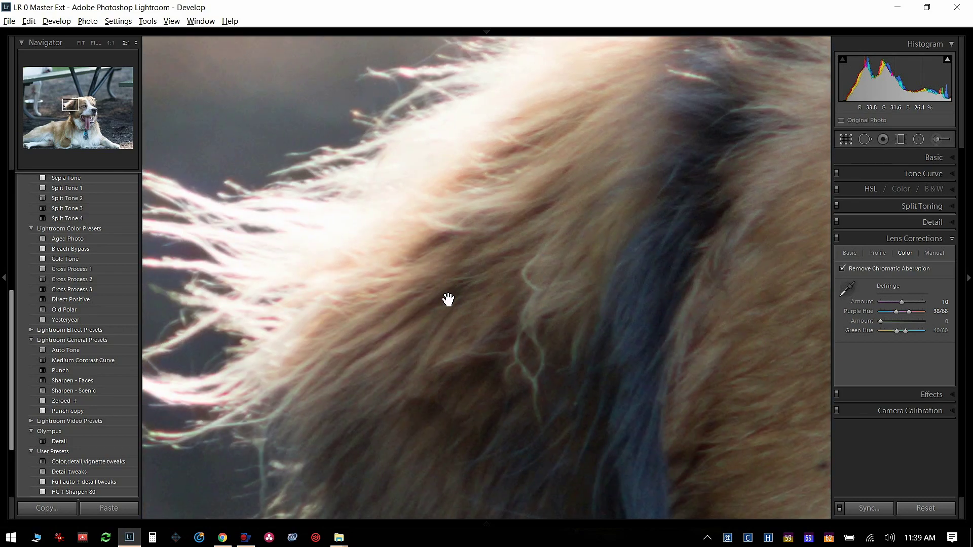
drag(436, 299, 519, 272)
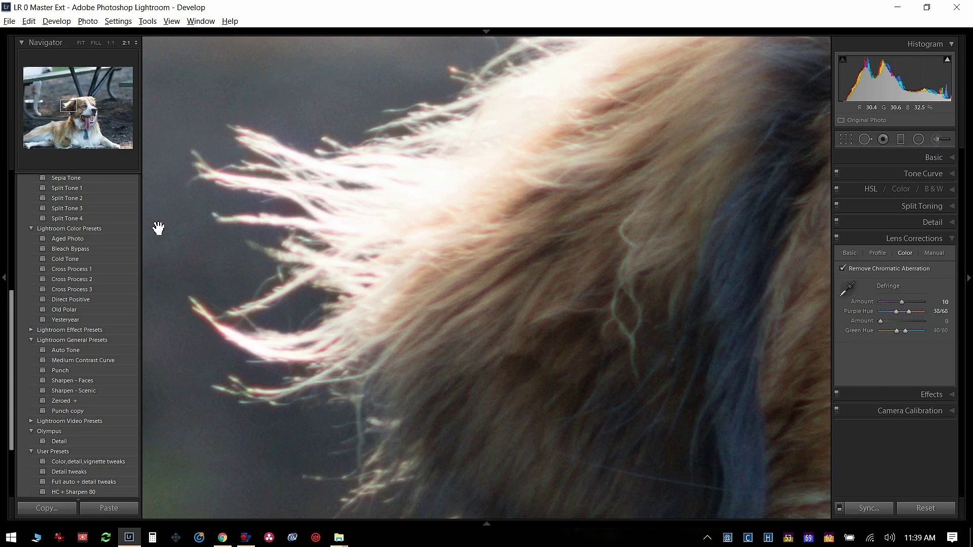
click(98, 112)
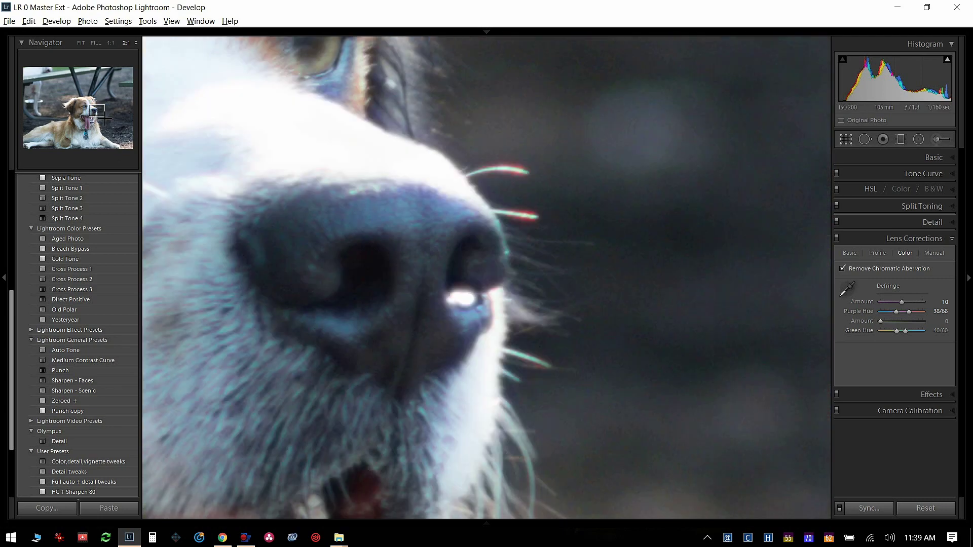
drag(306, 208, 450, 287)
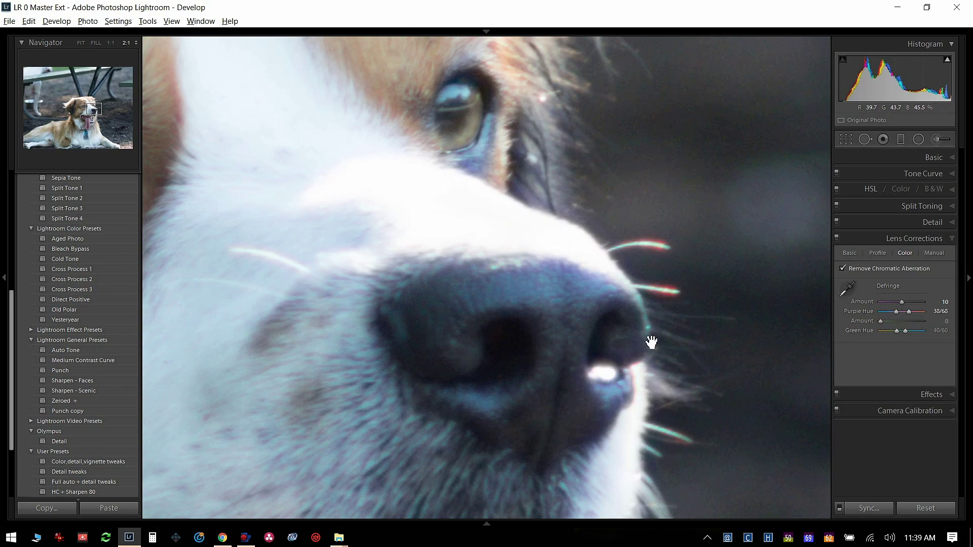
drag(626, 424, 565, 228)
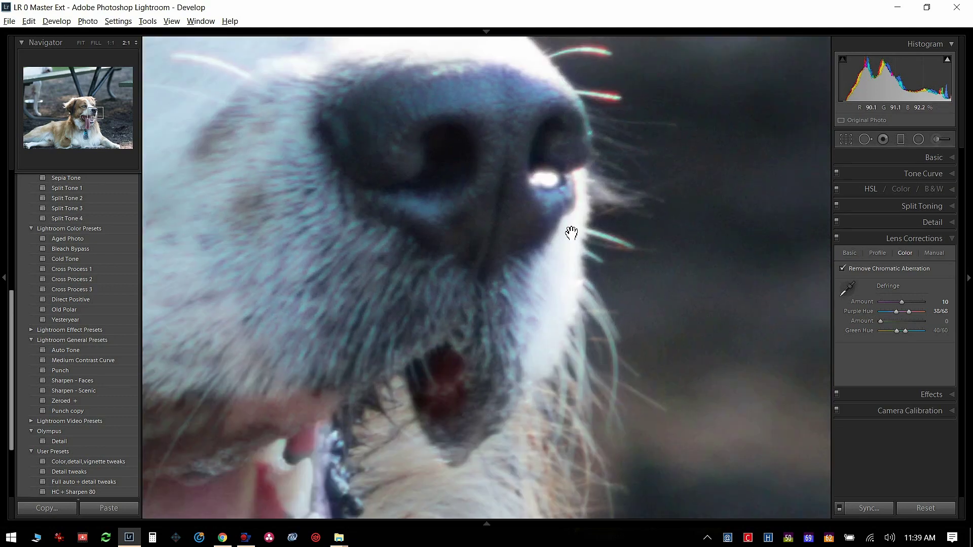
- Return to the full photo and compare lens corrections off and on twice, leaving them enabled
click(391, 196)
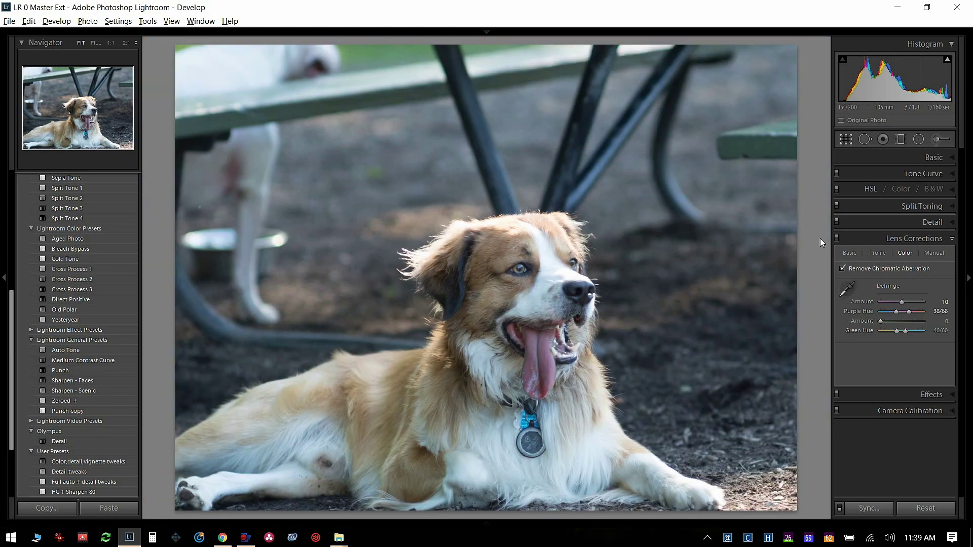
click(836, 237)
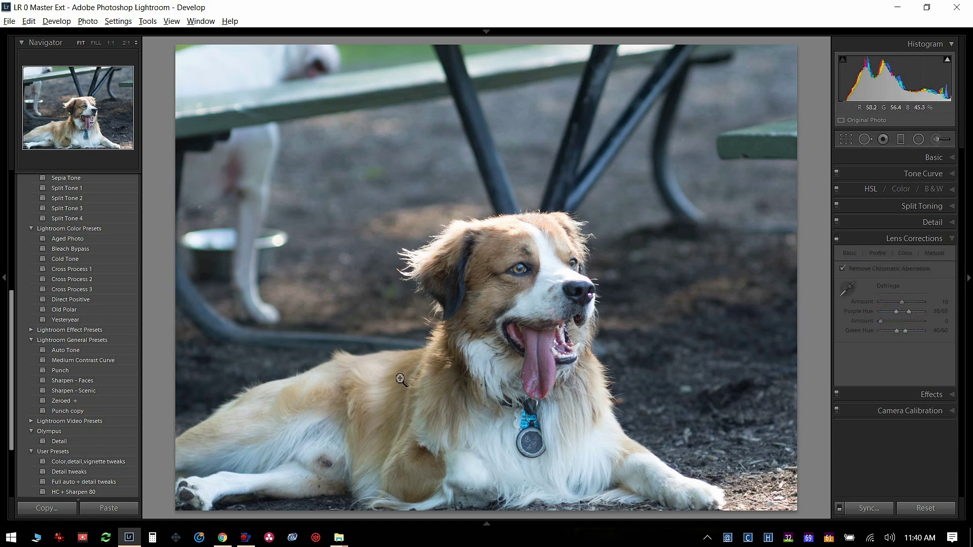
click(837, 239)
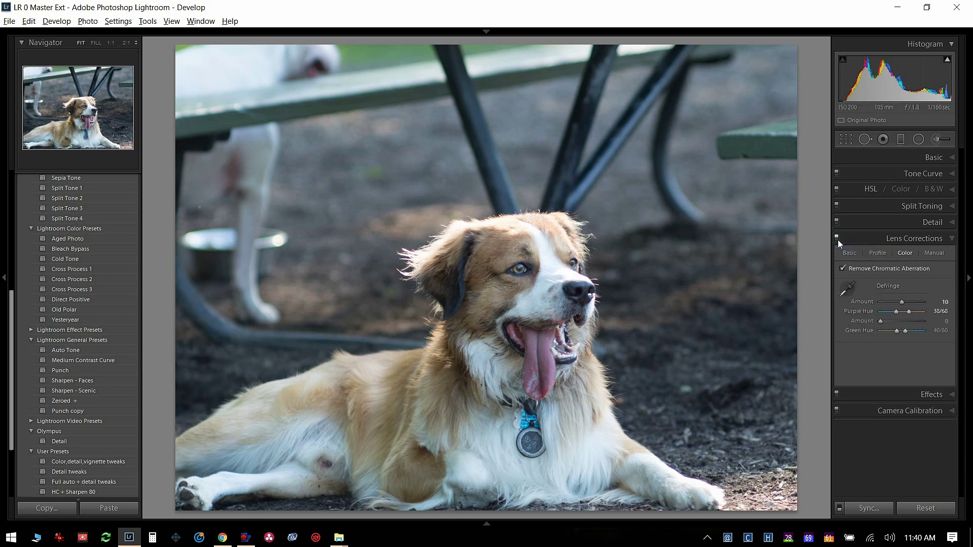
click(837, 238)
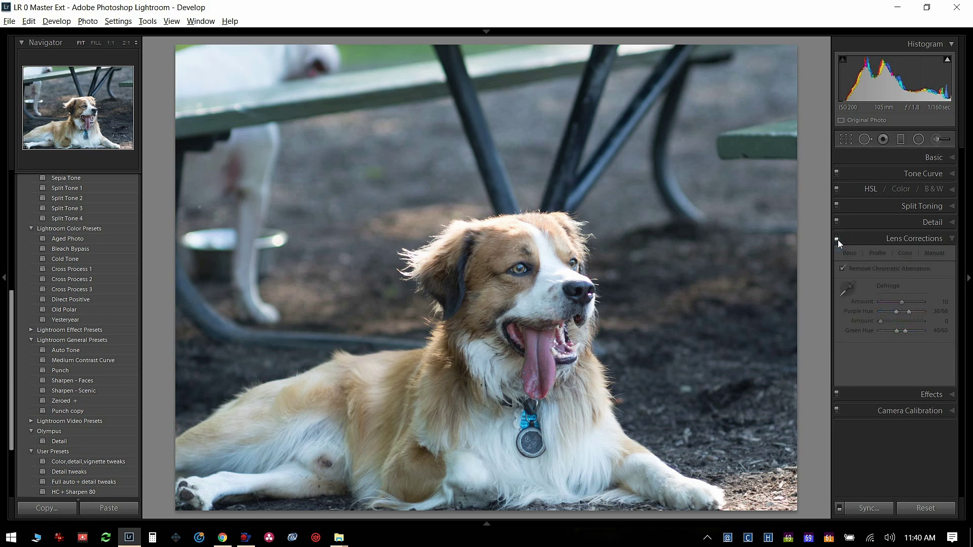
click(837, 238)
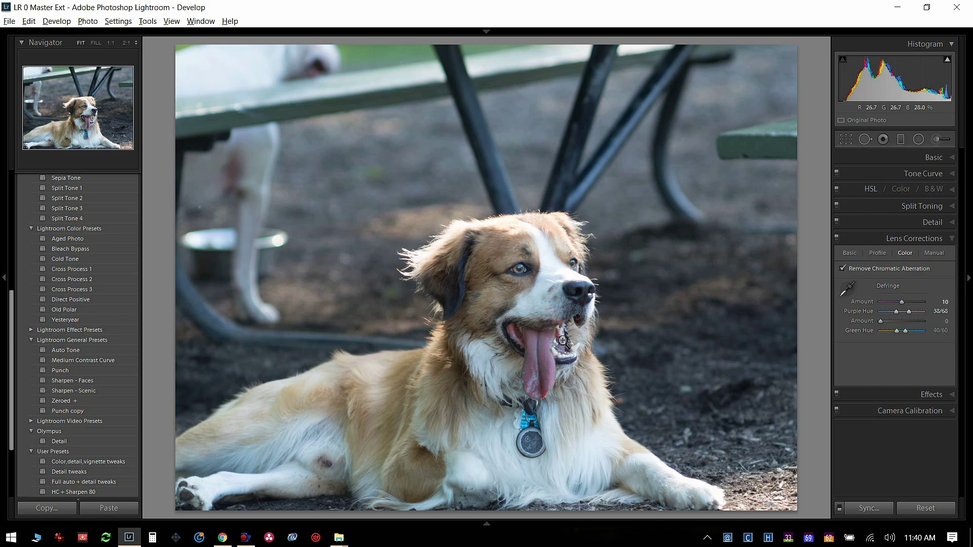
- Check the tongue at 2:1 with lens corrections on and off, leave them off, and refit
click(534, 390)
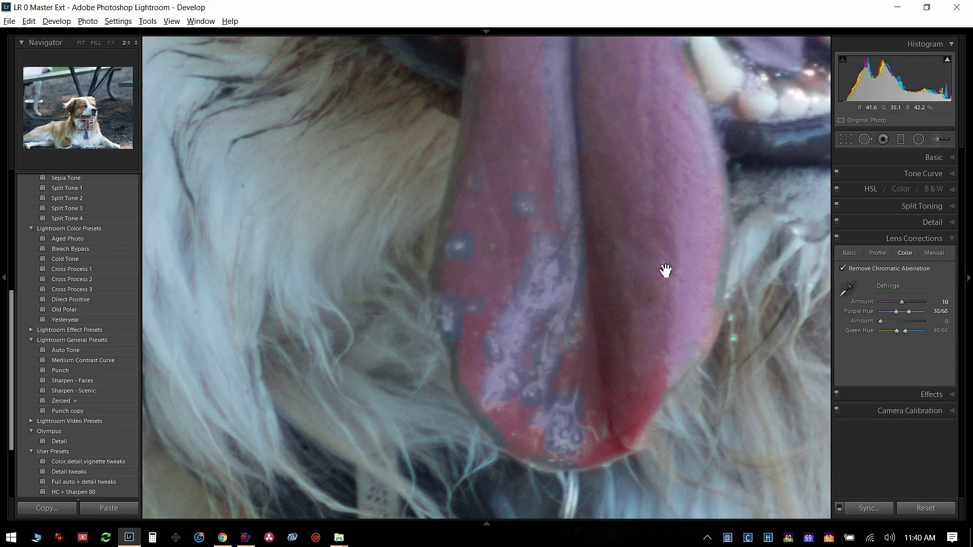
click(837, 239)
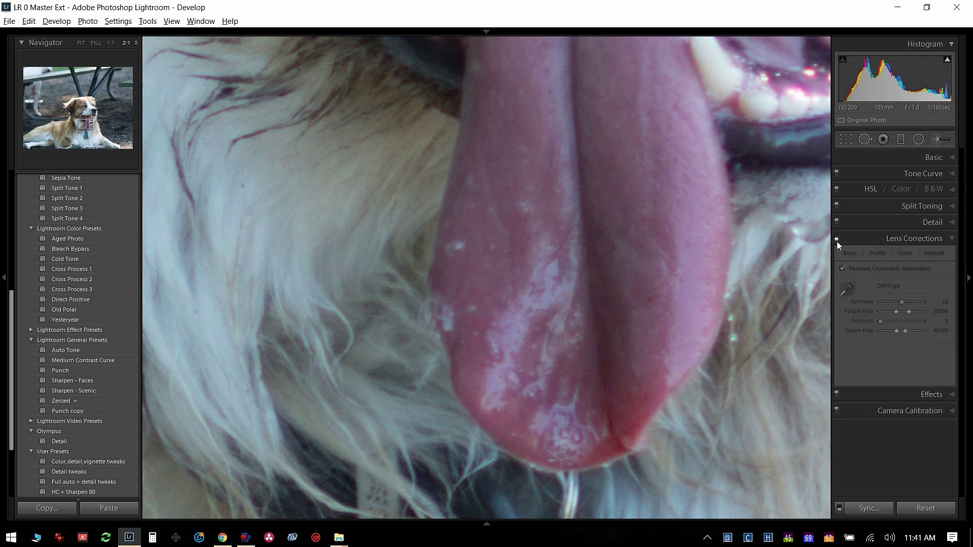
click(837, 242)
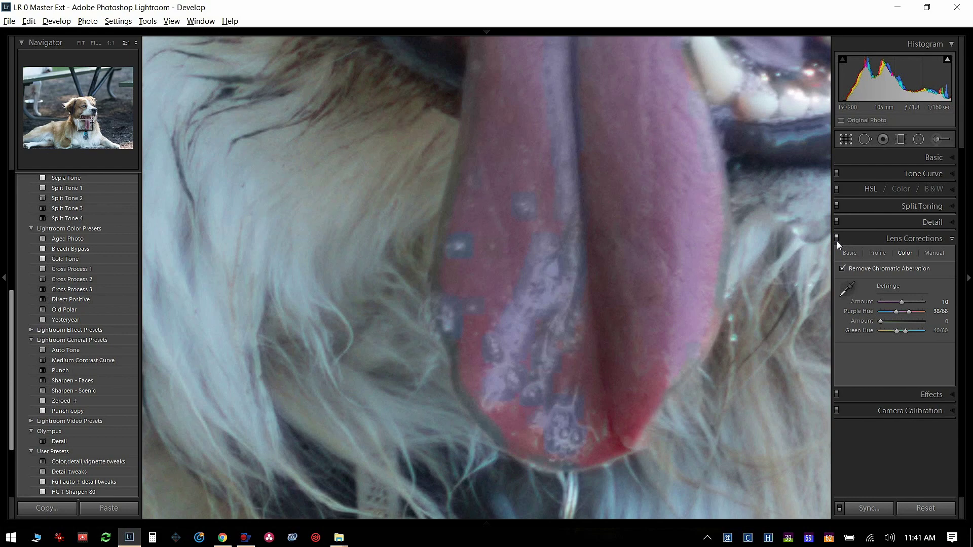
click(837, 241)
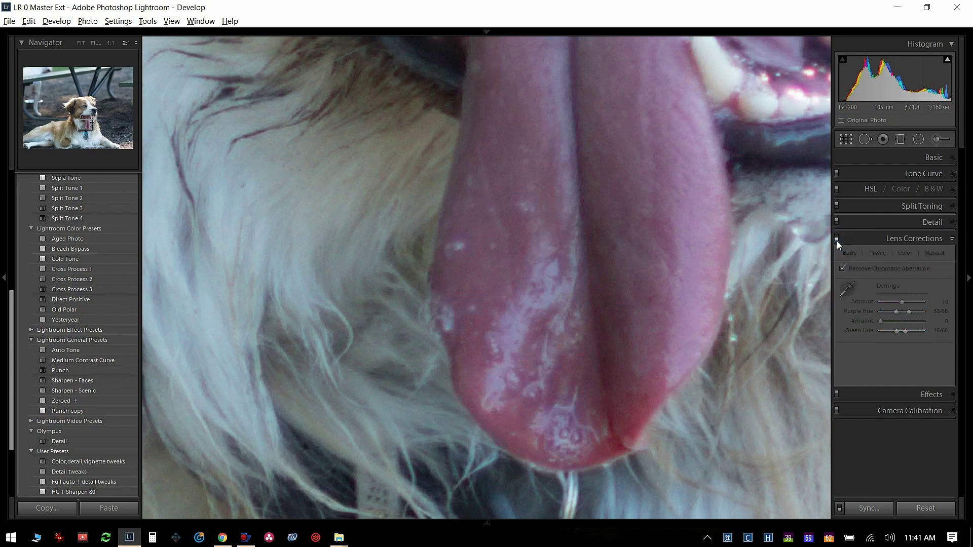
click(769, 239)
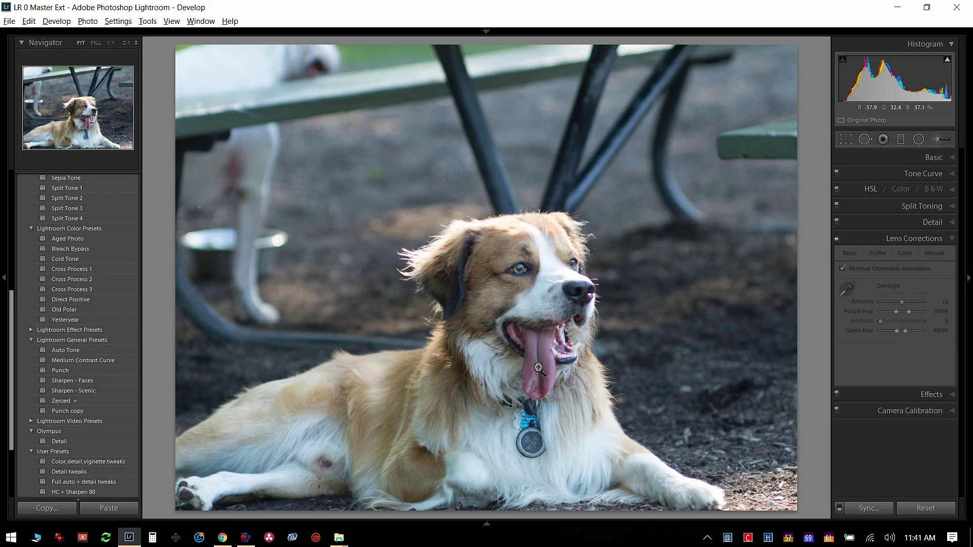
- Zoom 2:1 on the nose and open the Adjustment Brush with all effect sliders reset
click(585, 282)
drag(582, 297, 532, 243)
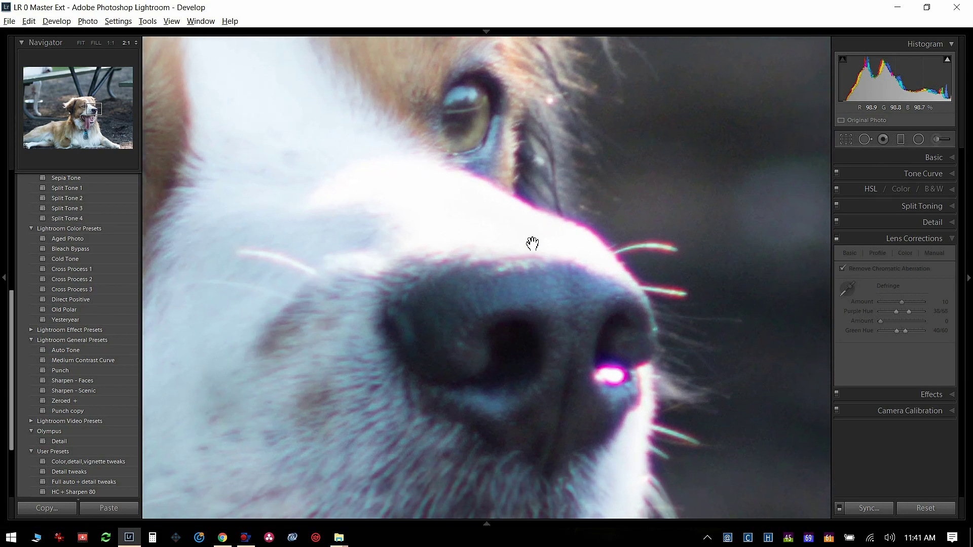
click(941, 141)
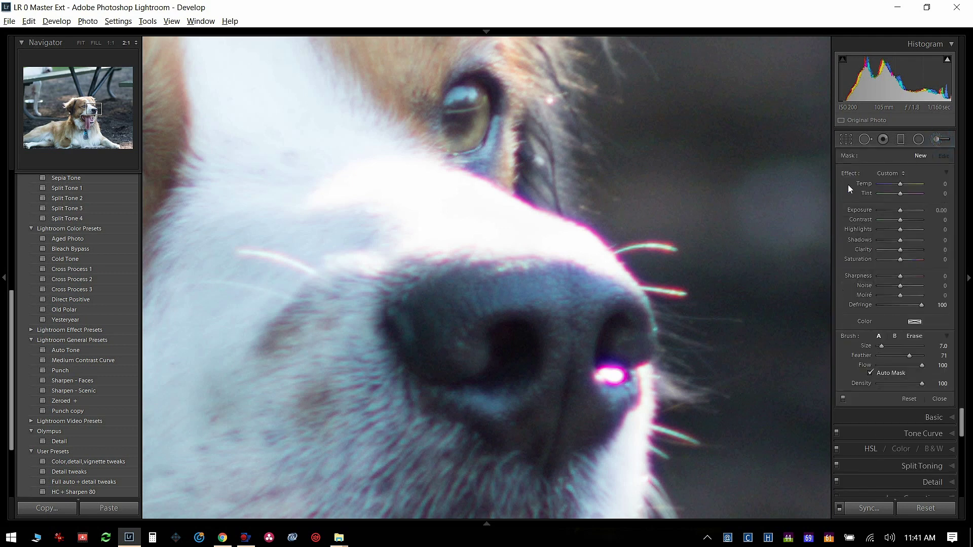
double_click(847, 177)
double_click(847, 175)
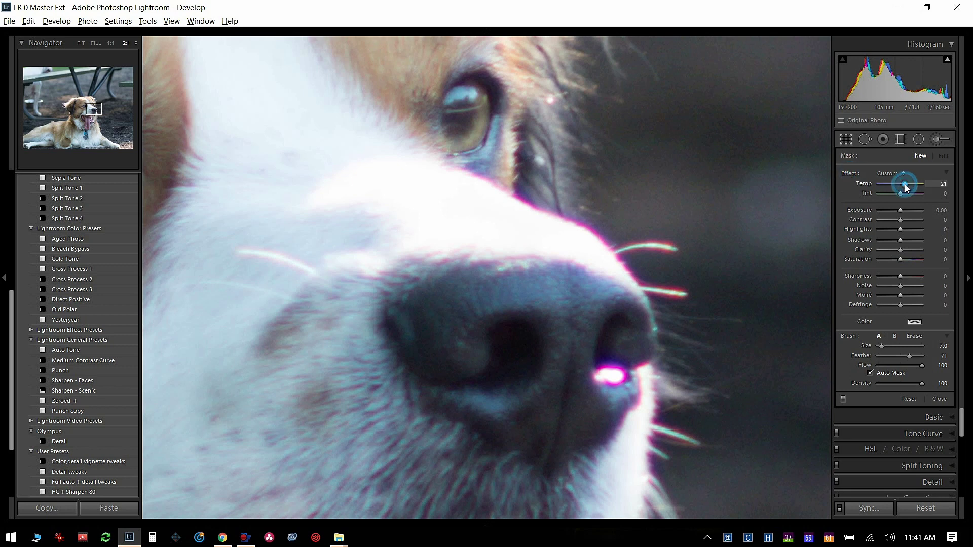
drag(900, 219, 907, 245)
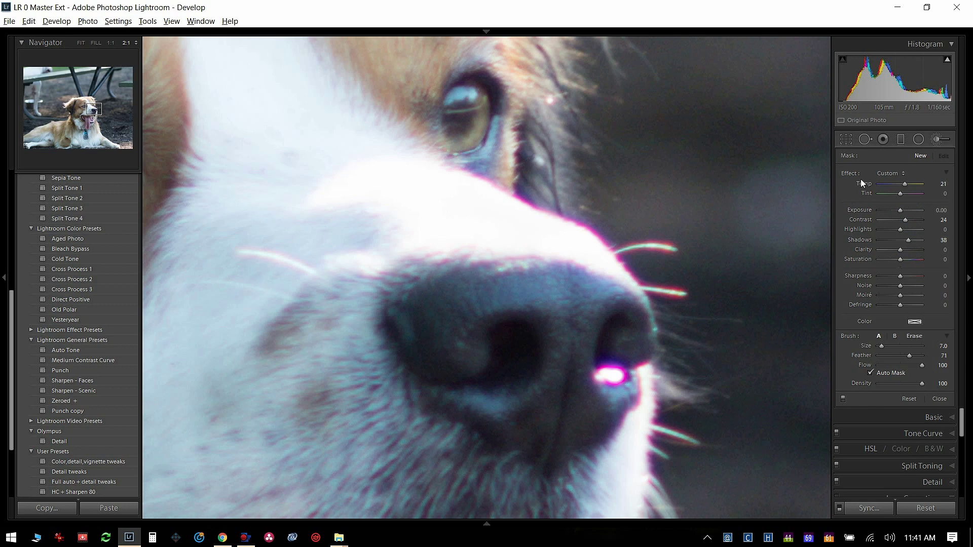
double_click(845, 175)
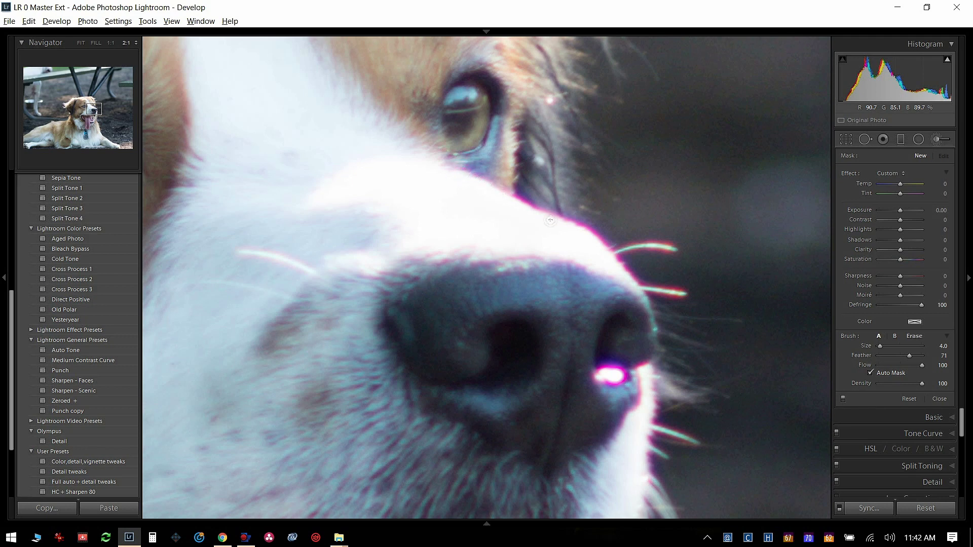
- Paint Defringe 100 along the nose top, then at brush size 3 over the lower teeth and white fur edge
drag(557, 223, 570, 218)
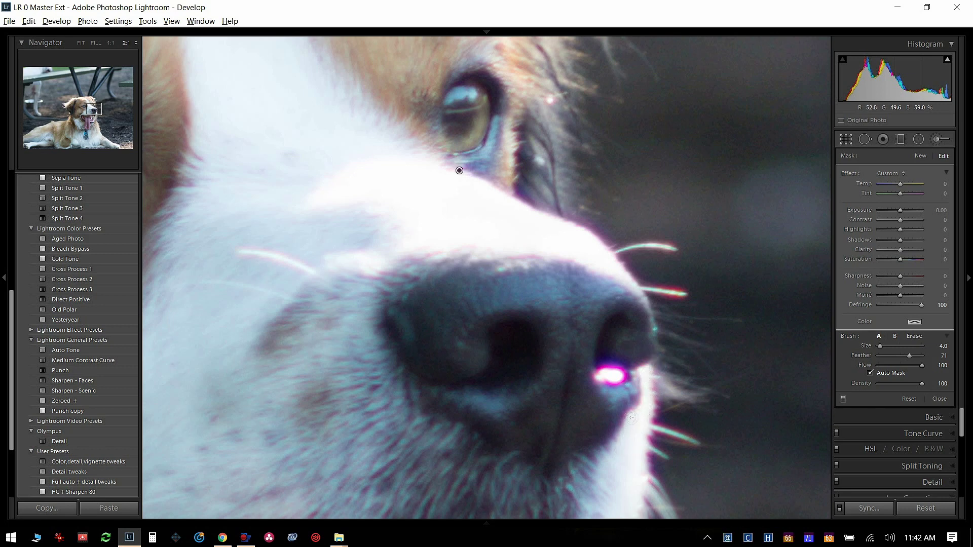
key(bracketleft)
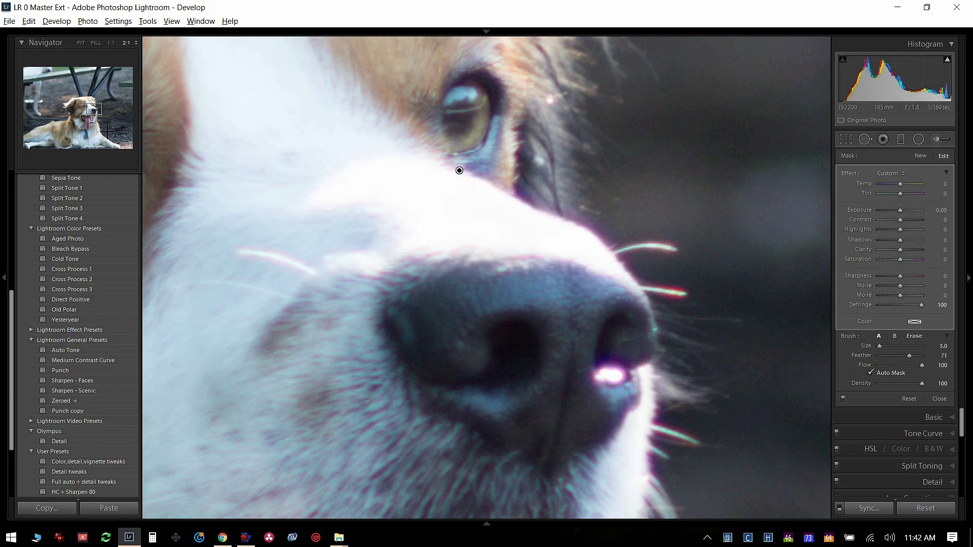
click(94, 124)
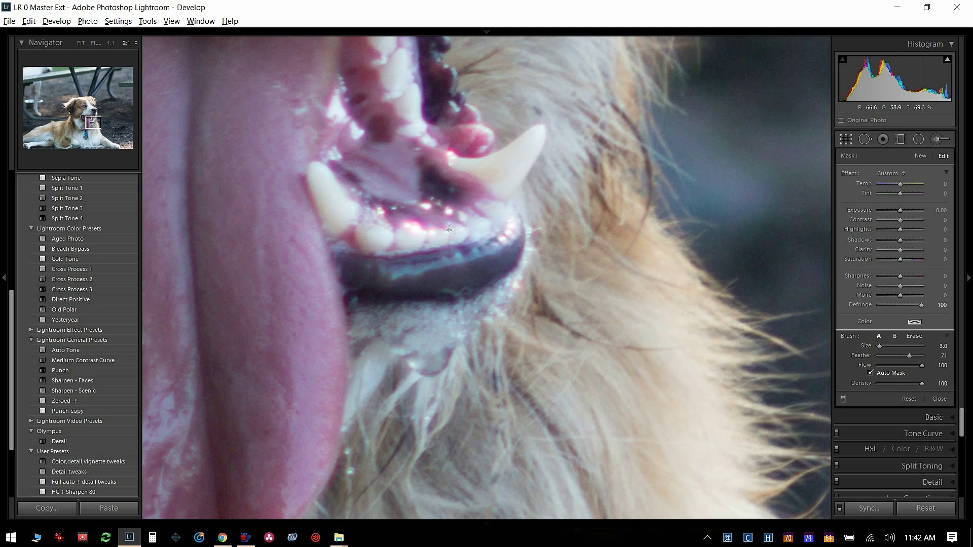
drag(381, 213, 462, 236)
click(124, 151)
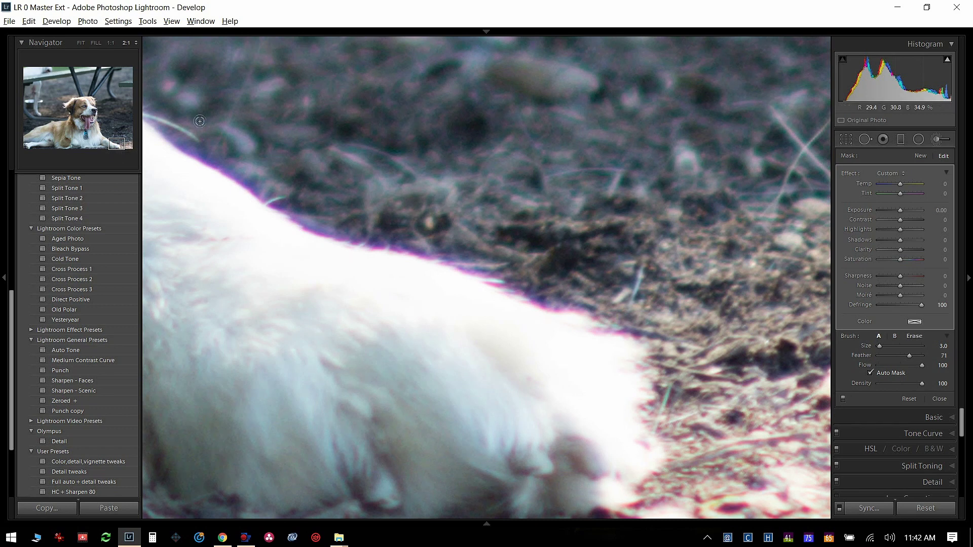
mouse_move(182, 147)
mouse_down()
mouse_move(269, 212)
mouse_move(314, 238)
mouse_move(254, 197)
mouse_move(375, 269)
mouse_move(342, 239)
mouse_move(480, 282)
mouse_move(597, 337)
mouse_move(507, 309)
mouse_up()
- Move to the backlit head fur, shrink the brush to about 14, and dab defringe on the magenta hair tips
click(70, 117)
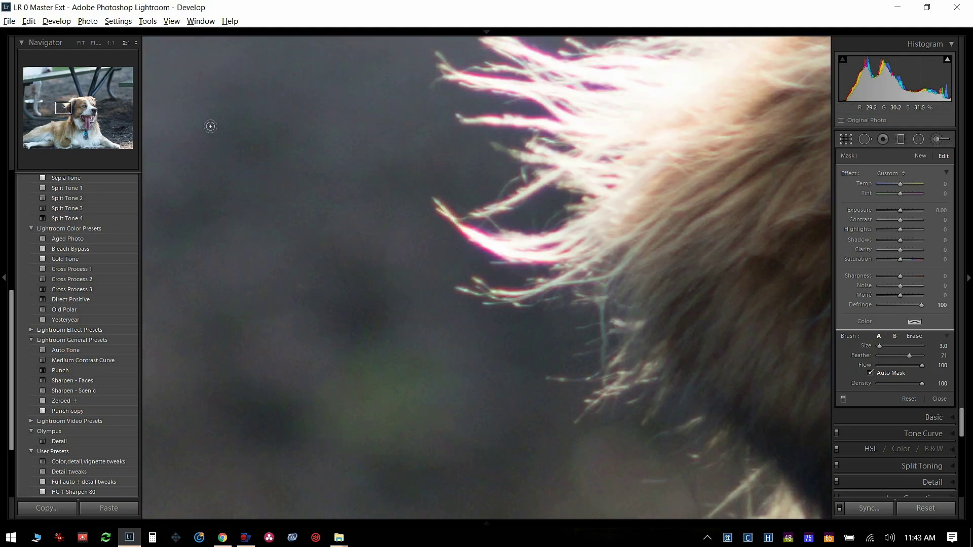
click(69, 107)
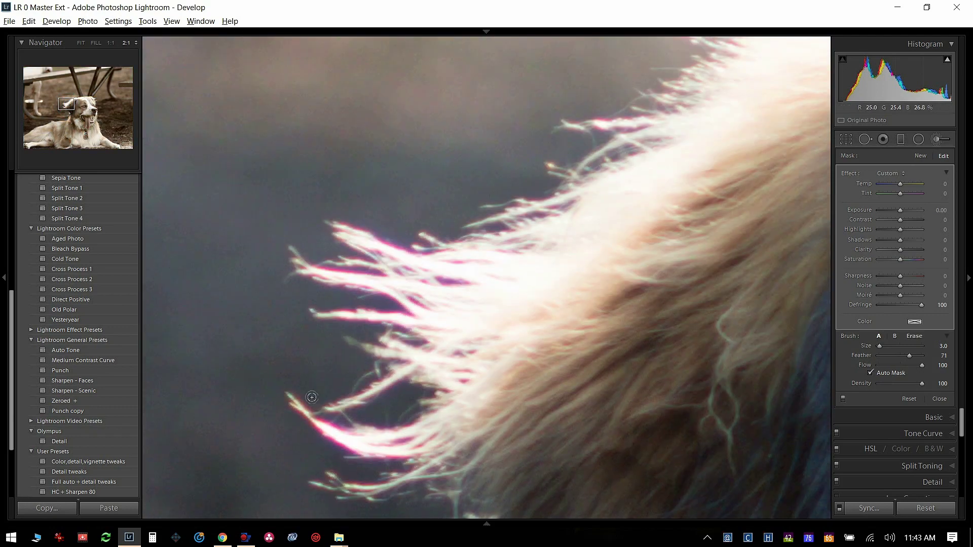
scroll(314, 413, up, 3)
key(bracketleft)
key(bracketleft)
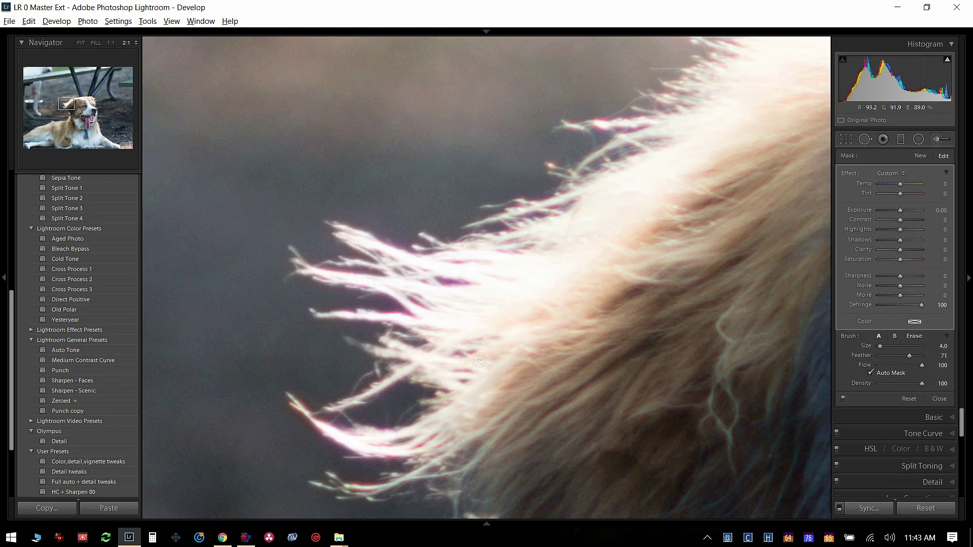
click(419, 310)
- Close the brush, inspect the nose and tongue at 2:1, then open Library Compare view
click(937, 135)
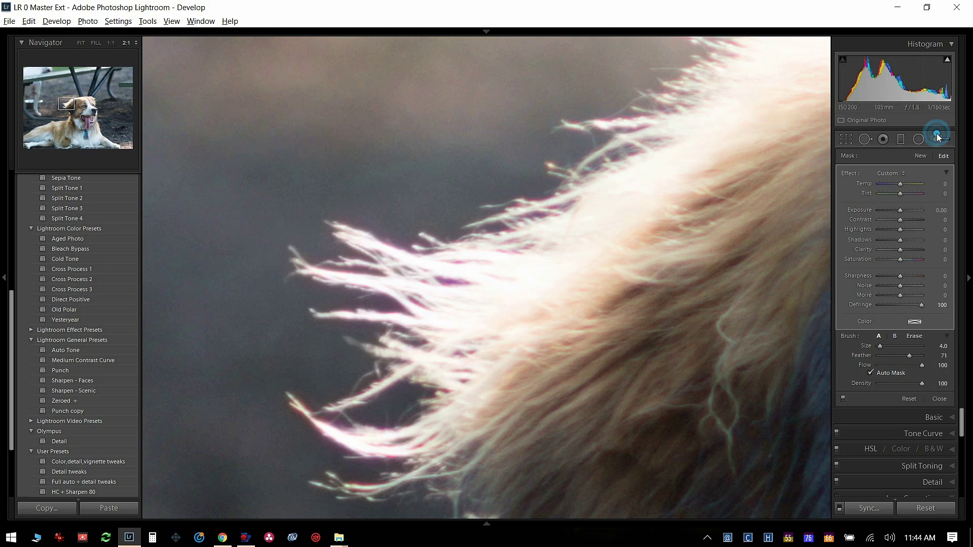
click(600, 263)
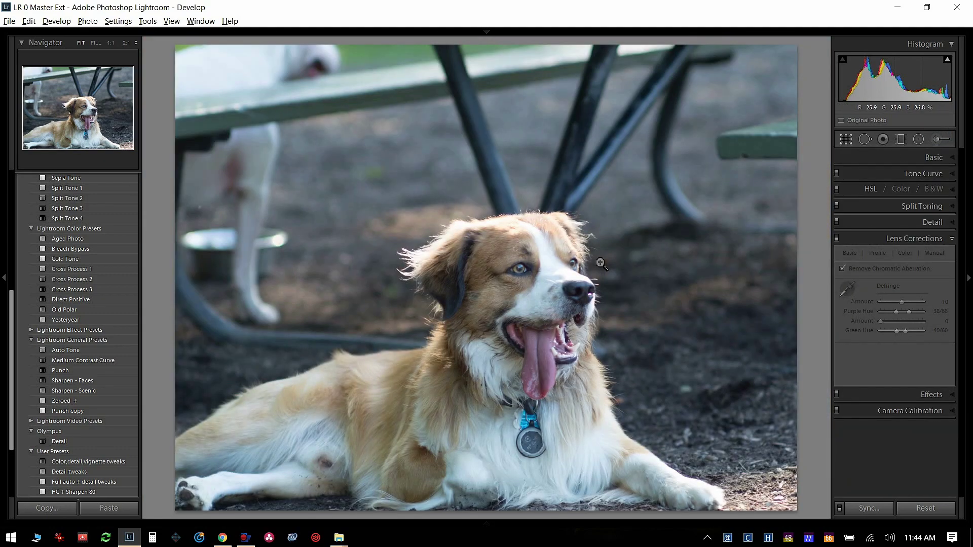
click(593, 283)
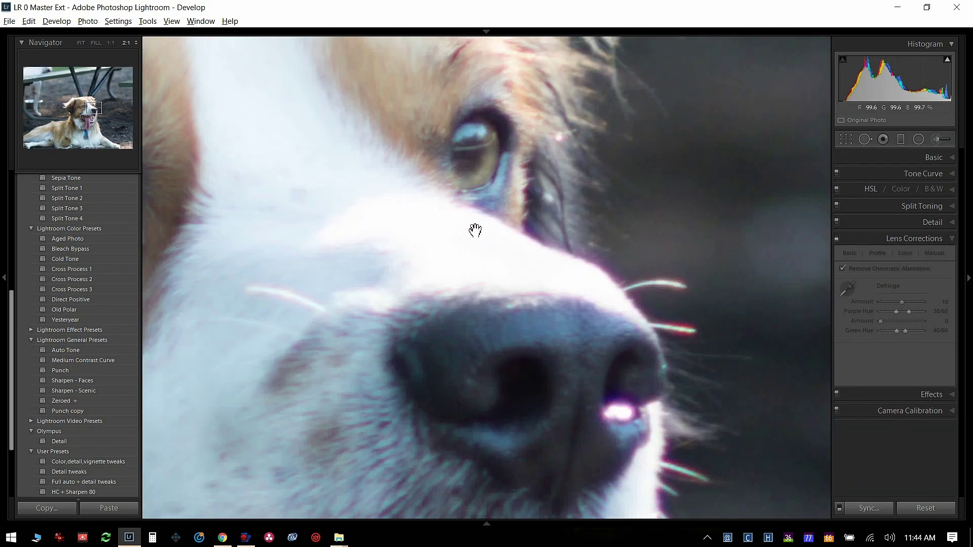
click(514, 280)
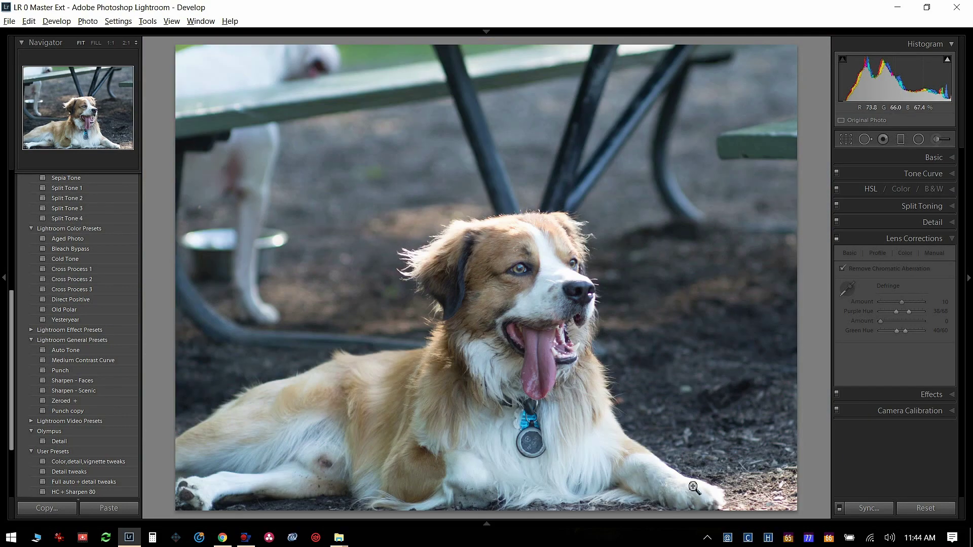
click(529, 396)
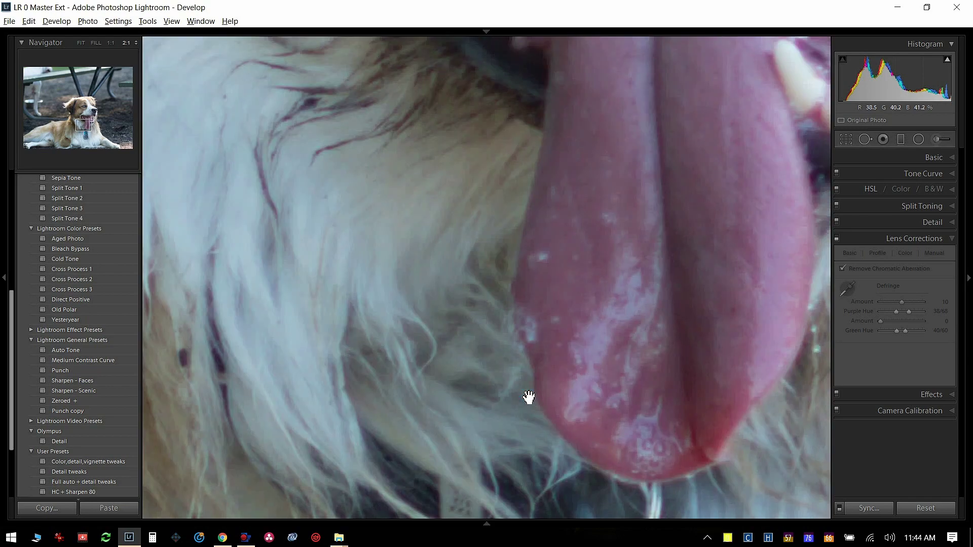
click(571, 323)
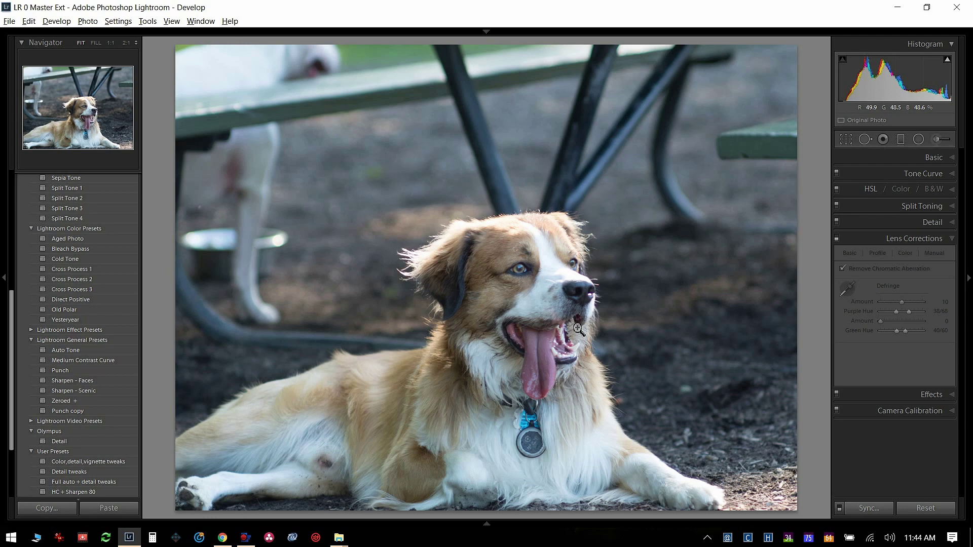
key(c)
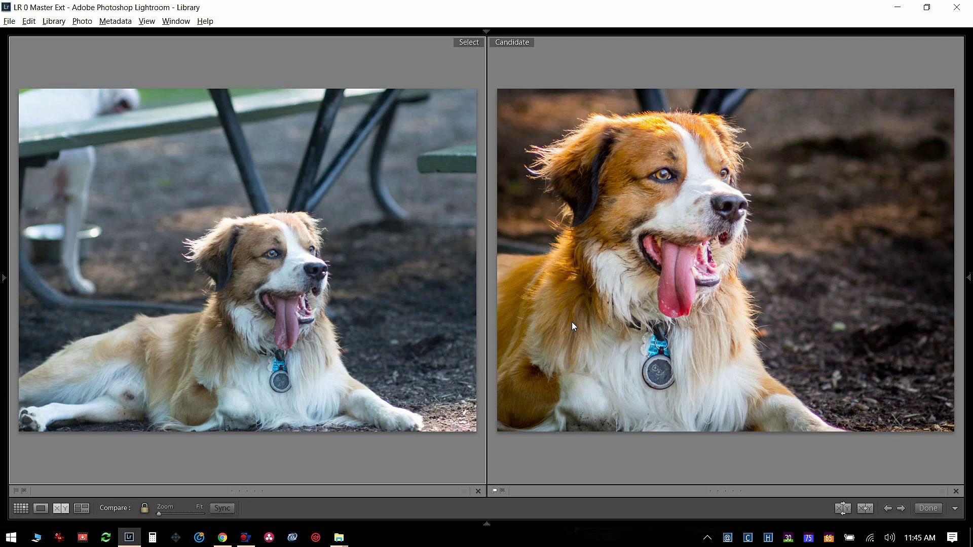
- Switch to Loupe view and return to Develop with the reclining-dog photo
key(e)
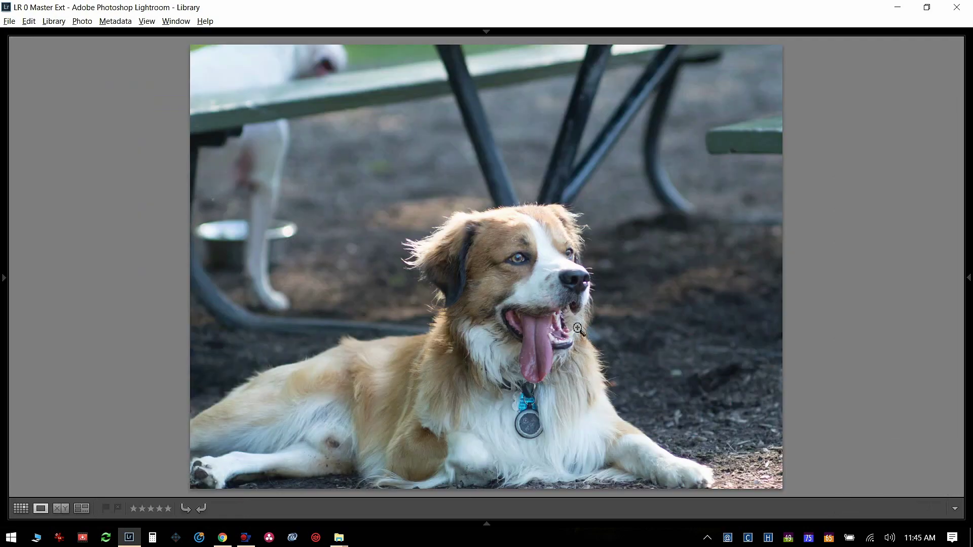
key(d)
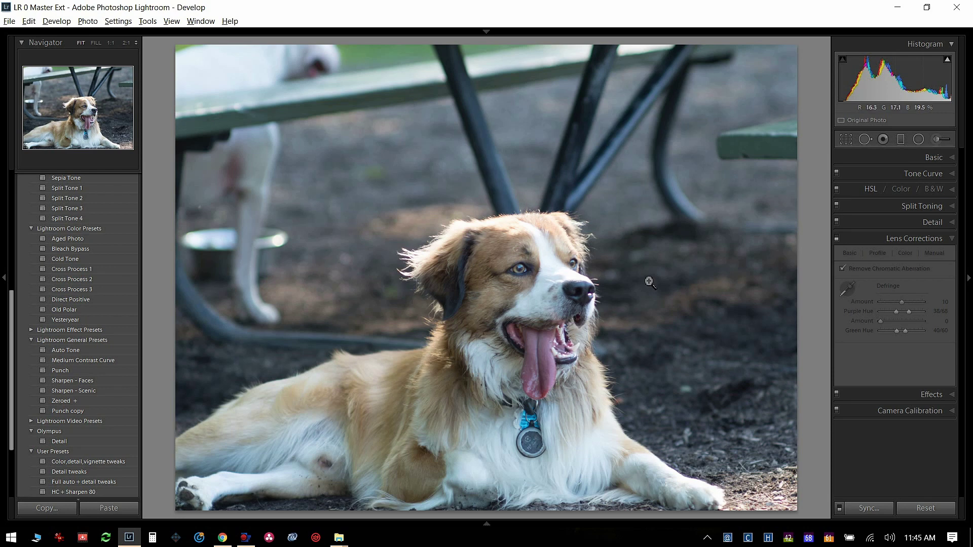
- Crop tightly around the dog's head and chest, shifting the dog left within the frame
key(r)
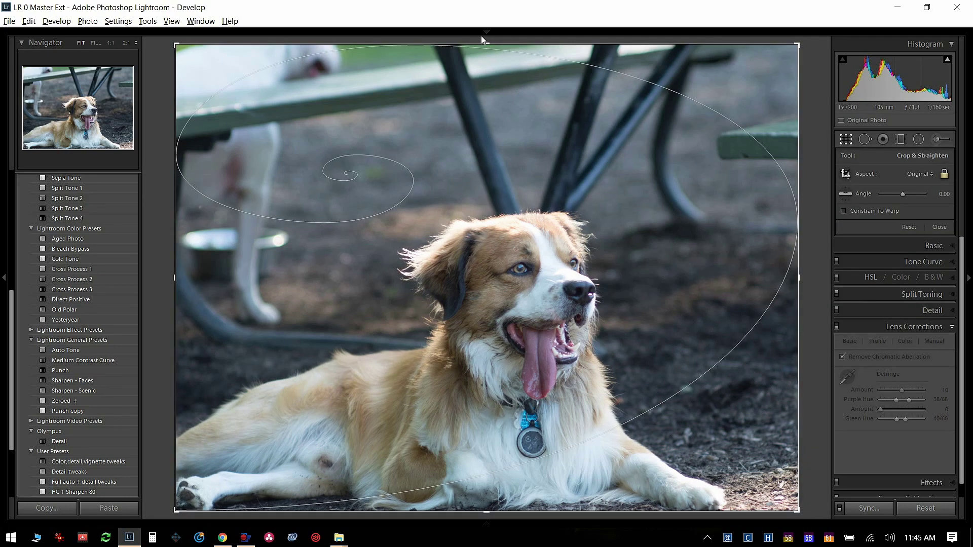
mouse_move(486, 51)
mouse_down()
mouse_move(494, 97)
mouse_move(492, 52)
mouse_up()
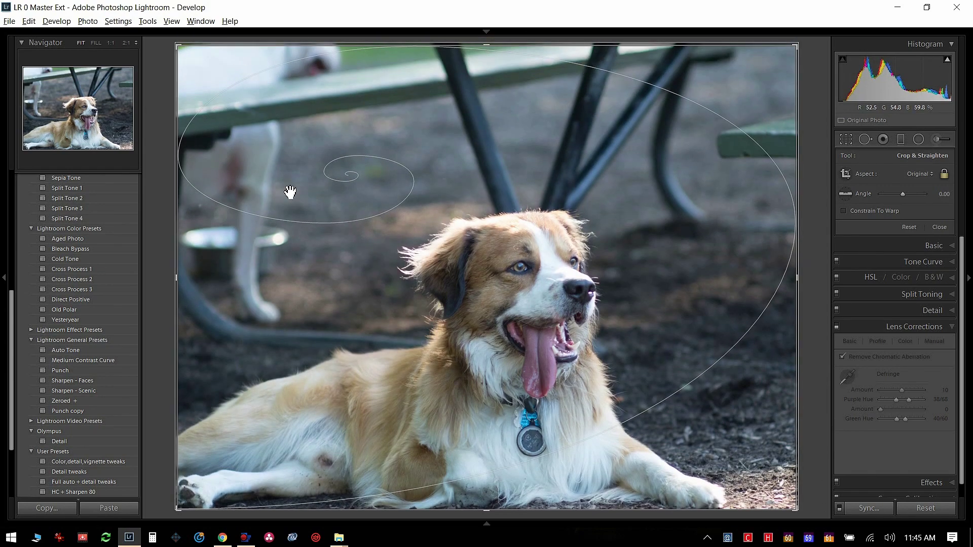
drag(181, 46, 261, 81)
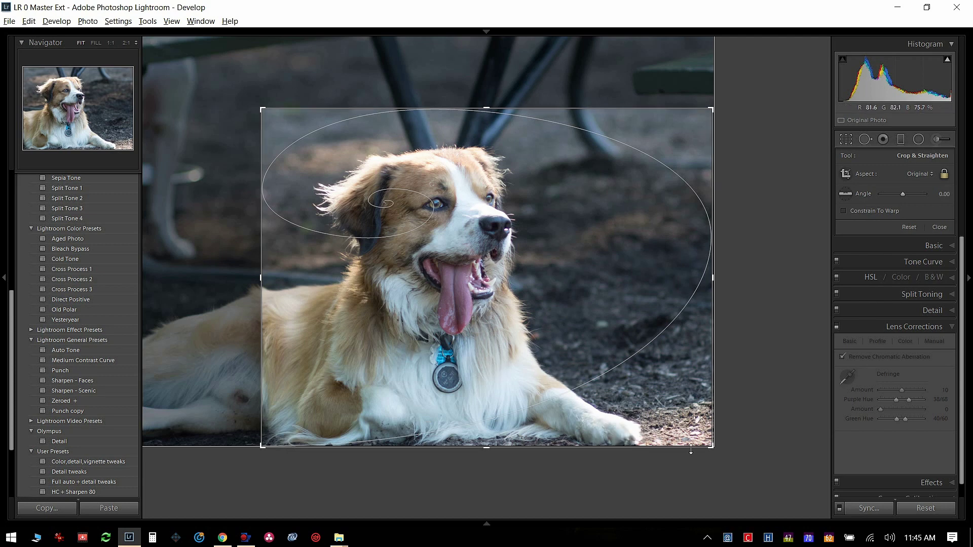
drag(713, 447, 703, 437)
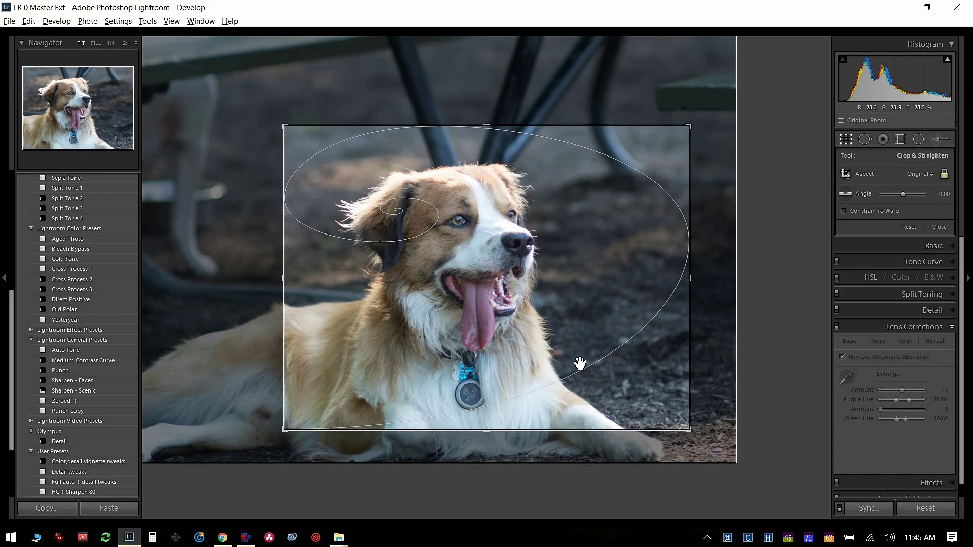
drag(580, 363, 519, 355)
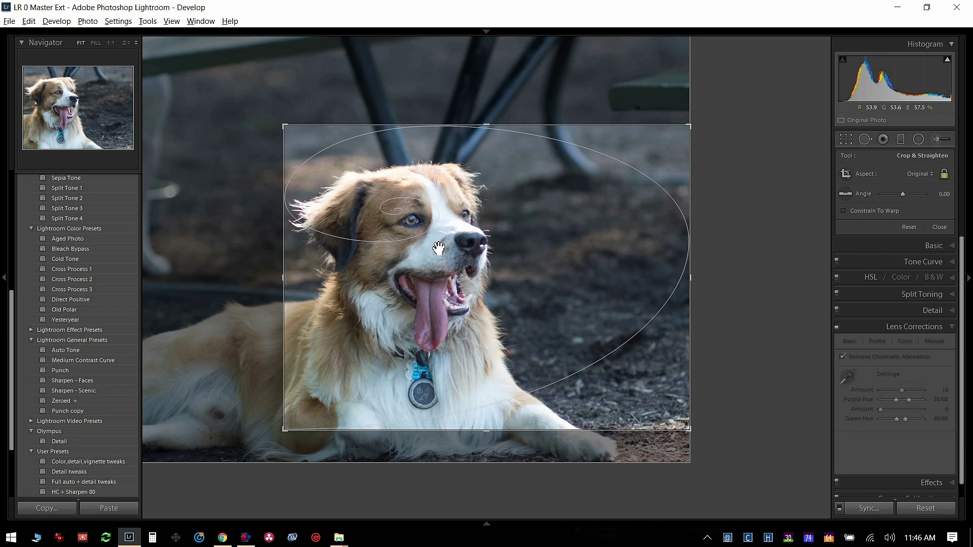
- Preview the crop, then reopen it and nudge the photo slightly upward inside the crop box
key(Return)
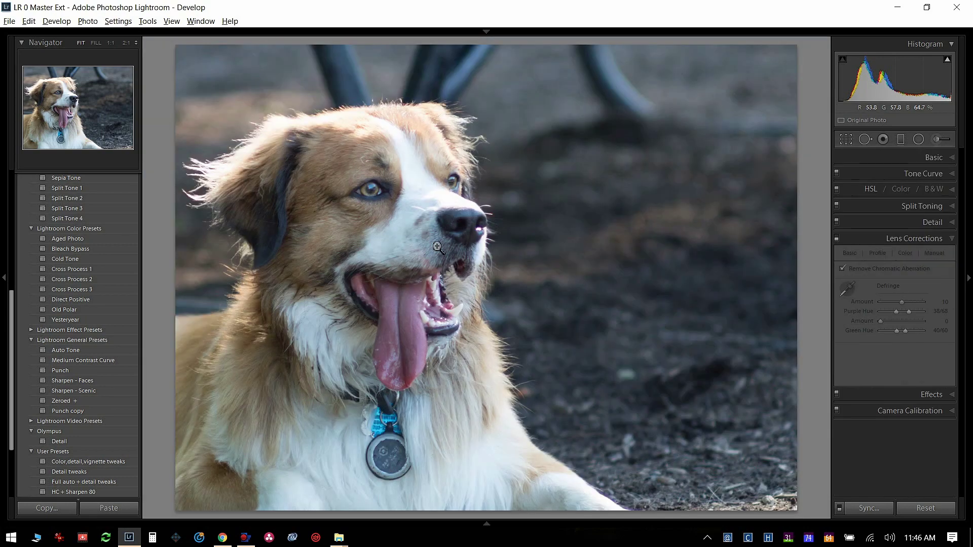
key(r)
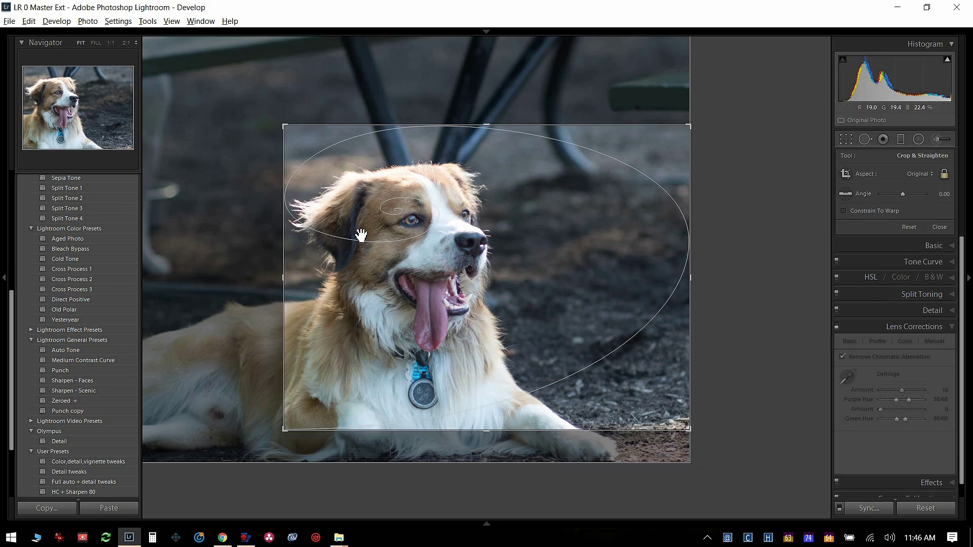
drag(390, 228, 390, 222)
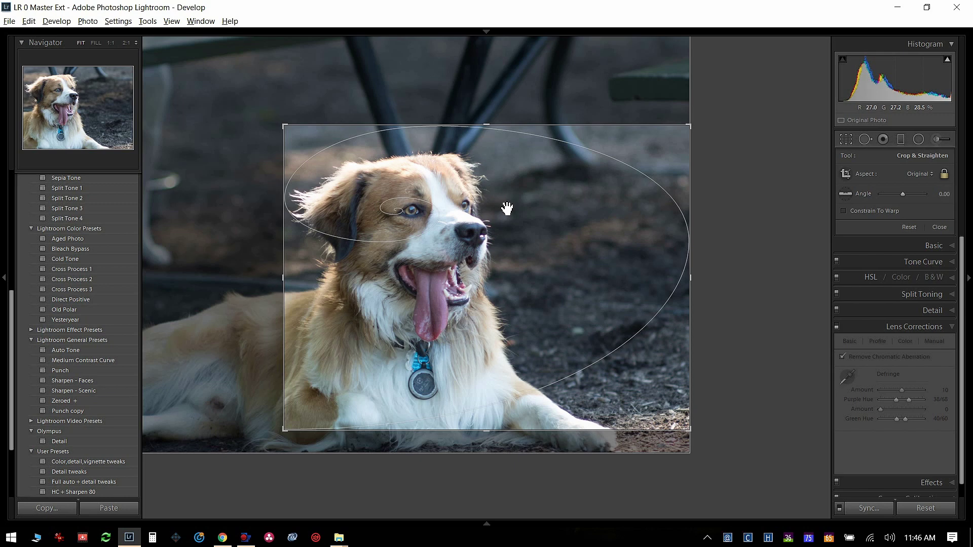
- Rotate the crop to a 4.99 angle, cycle the overlay guide, and commit the crop
click(904, 195)
click(904, 194)
drag(905, 194, 906, 193)
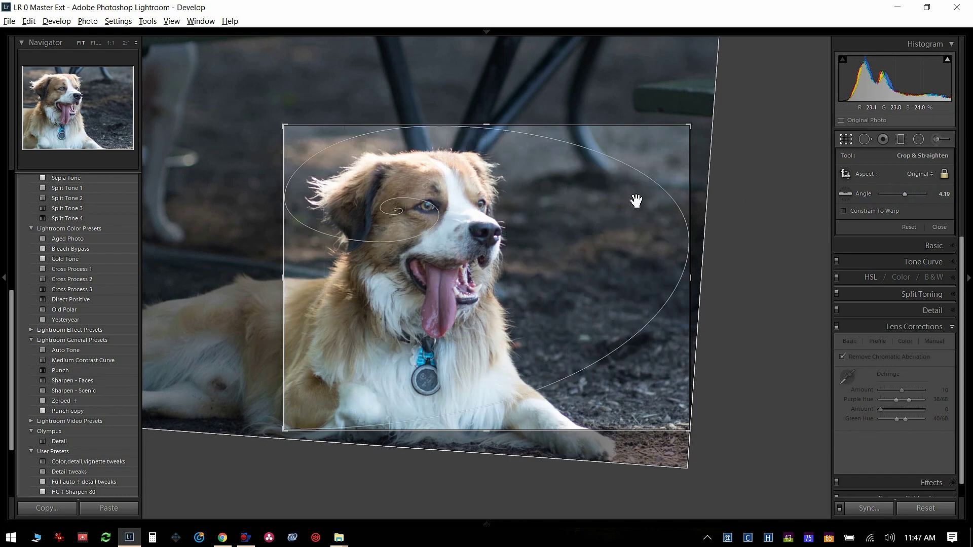
drag(903, 193, 904, 193)
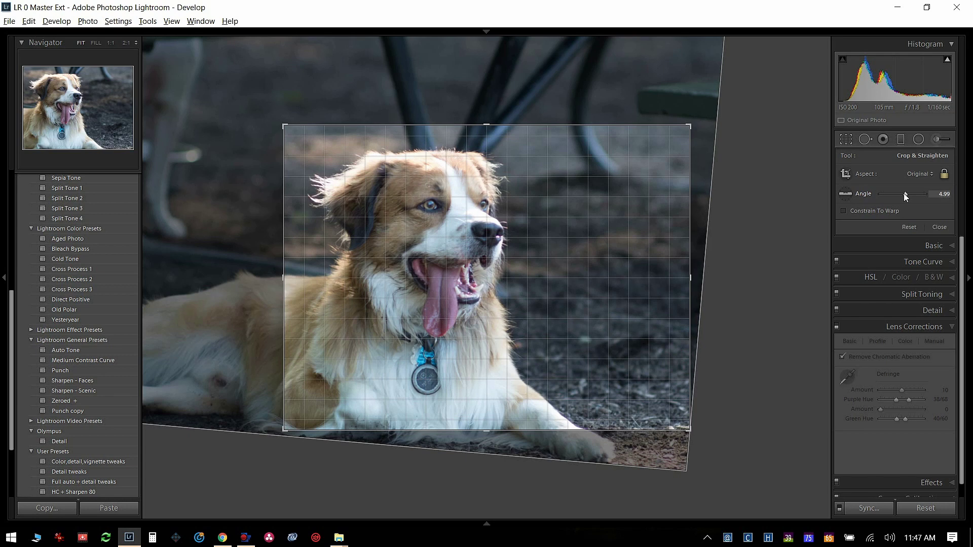
key(o)
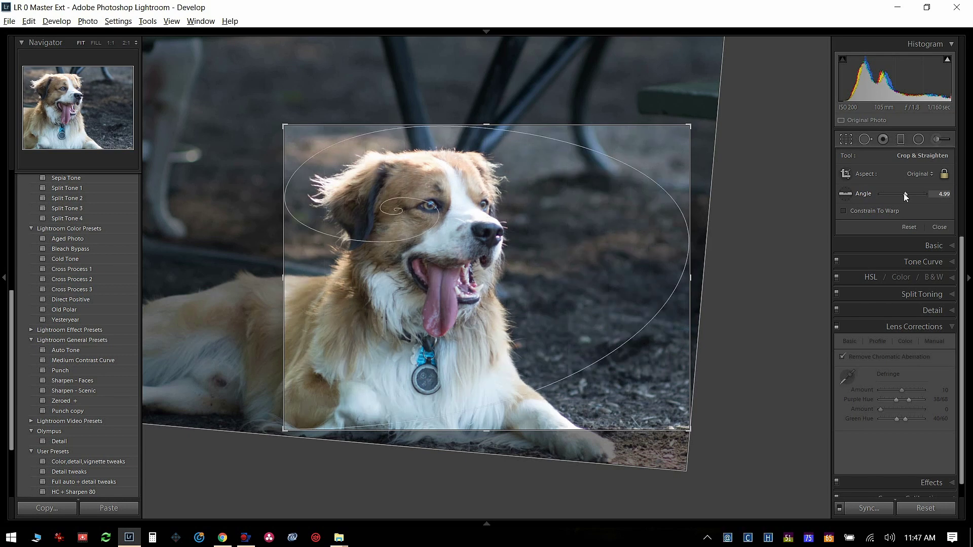
key(Return)
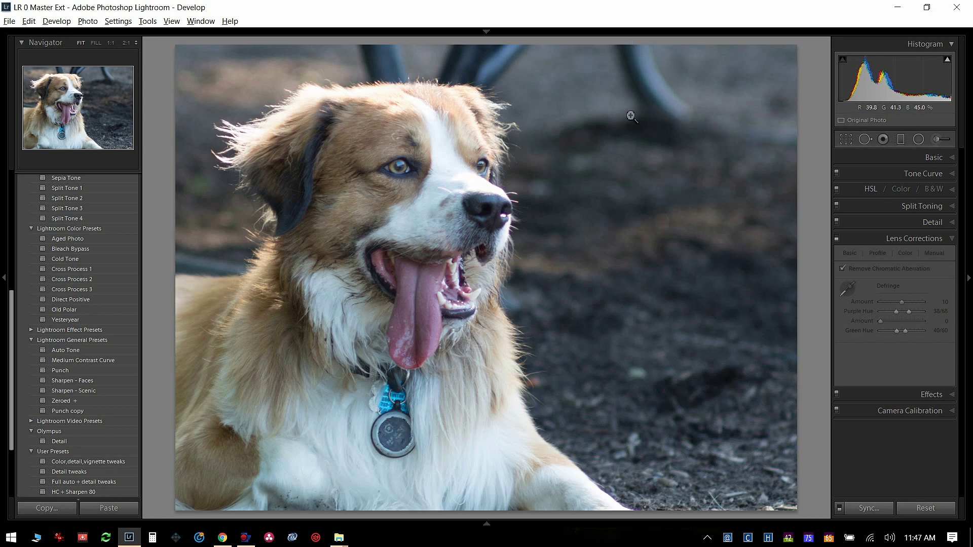
- Paint a size-82 clone spot over the dark table leg above the dog's head
click(865, 146)
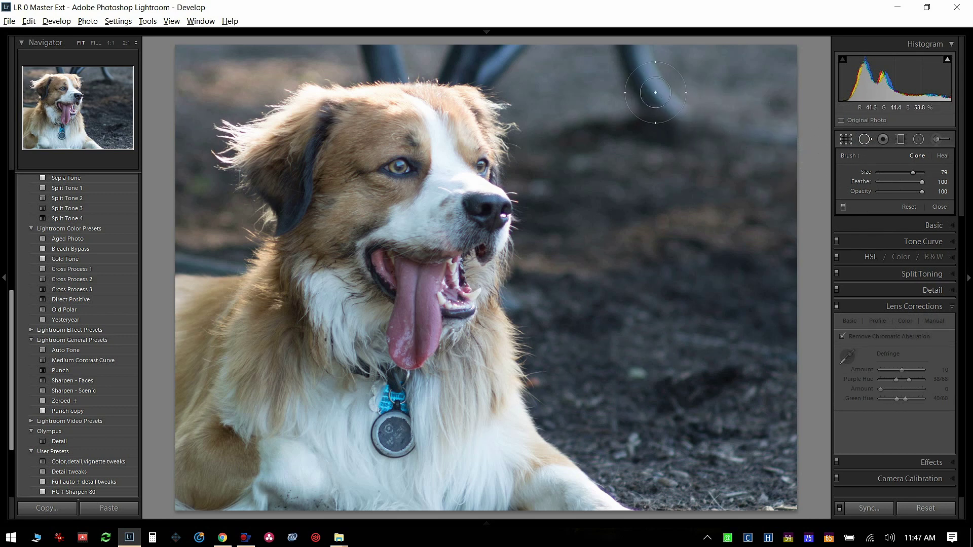
scroll(654, 92, up, 3)
scroll(655, 92, up, 2)
scroll(654, 92, up, 2)
drag(628, 60, 687, 118)
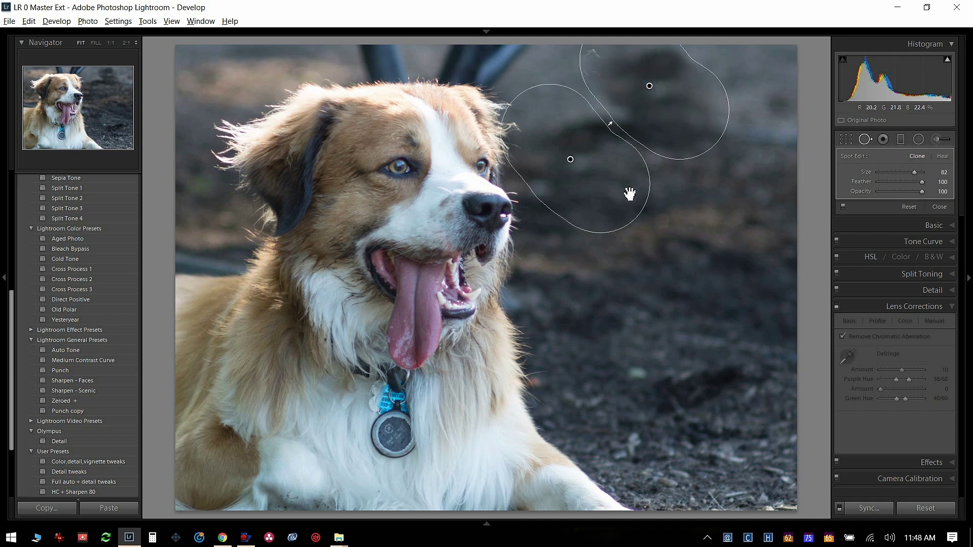
- Reposition the clone spot and move its source onto lower ground, then close Spot Removal
drag(619, 199, 617, 135)
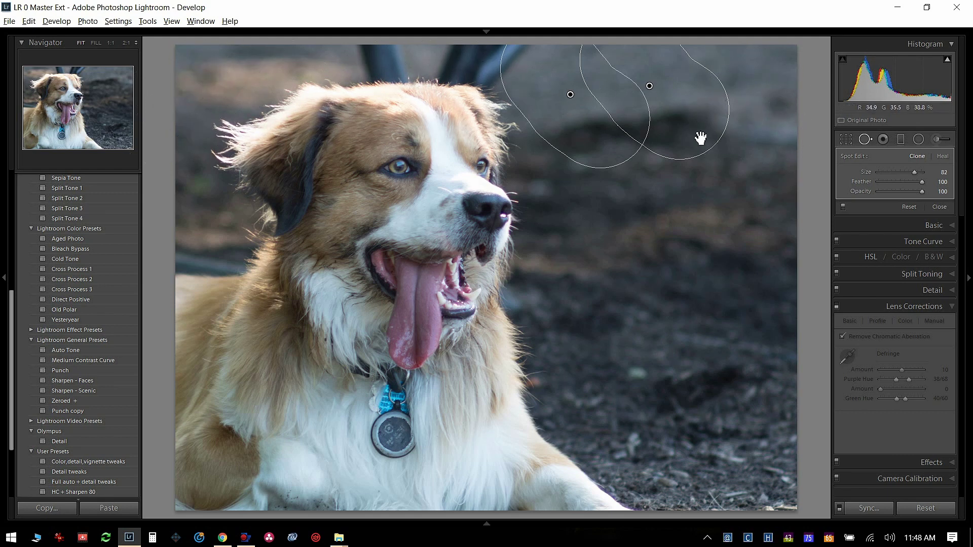
mouse_move(571, 119)
mouse_down()
mouse_move(586, 245)
mouse_move(678, 388)
mouse_up()
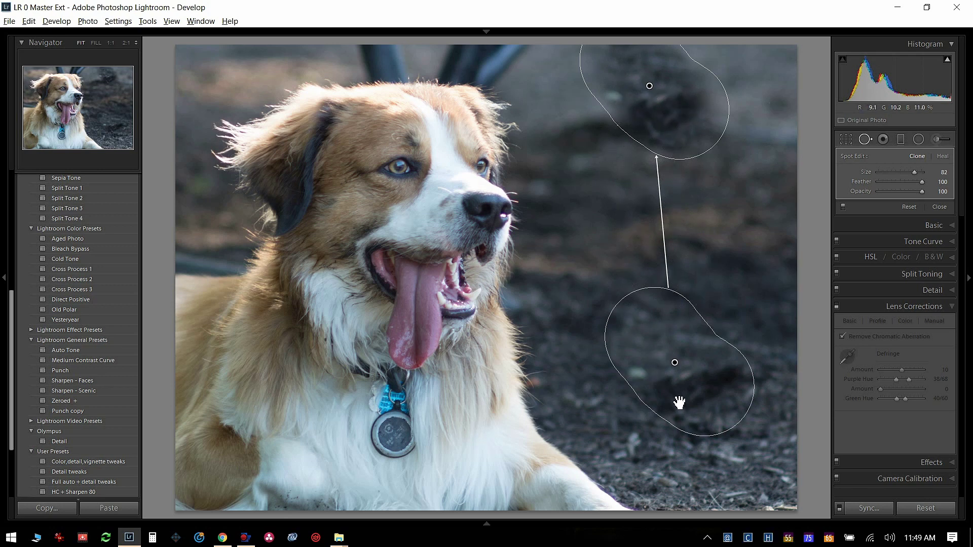
click(557, 144)
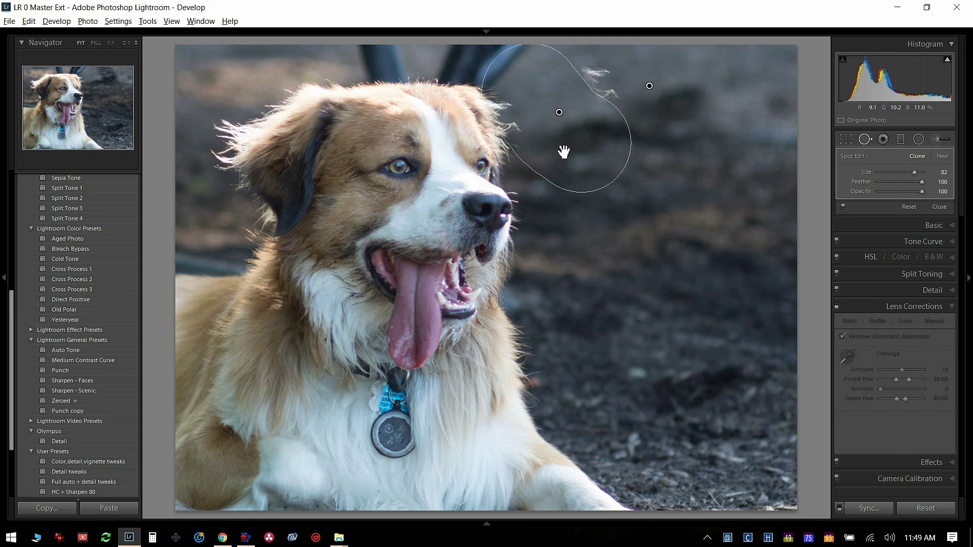
drag(563, 147, 572, 137)
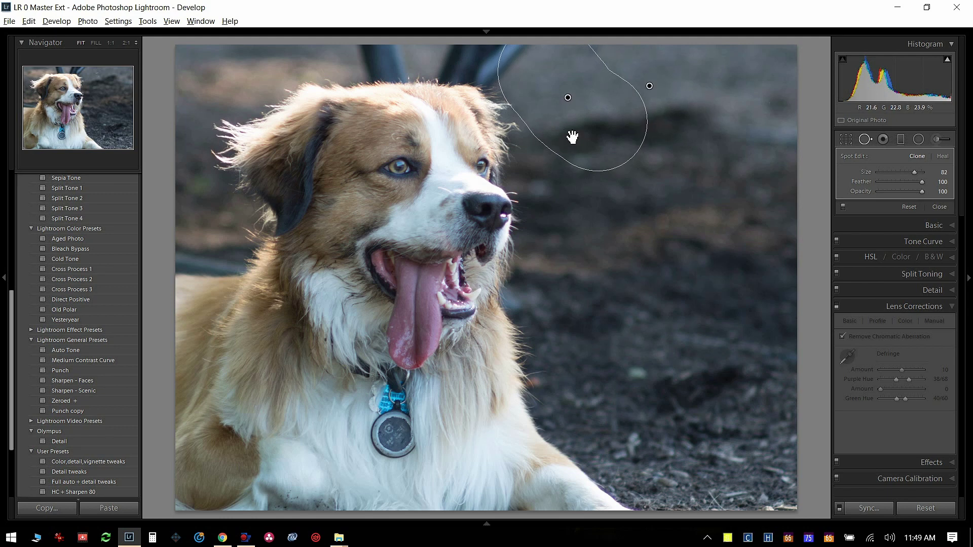
click(862, 144)
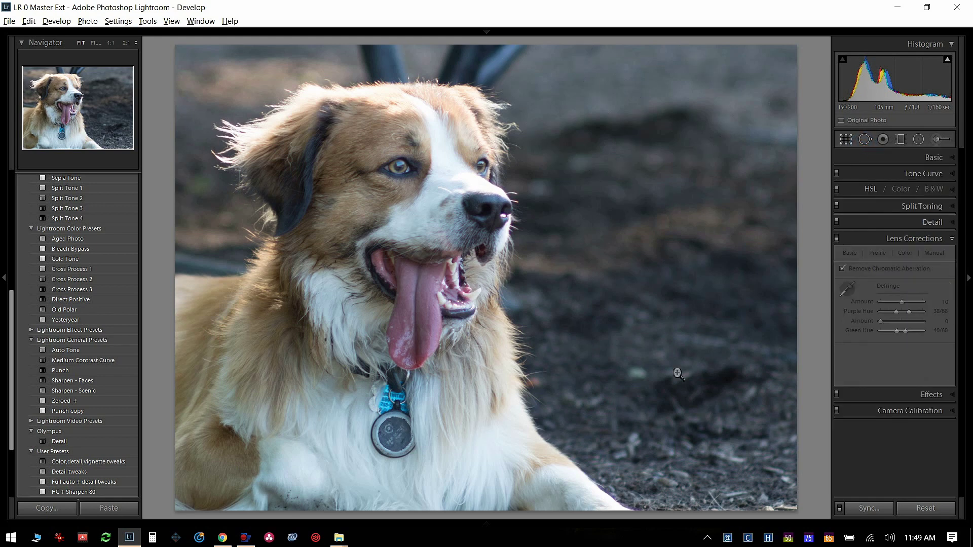
- Apply the Medium Contrast point curve in Tone Curve and return to the Basic panel
click(952, 159)
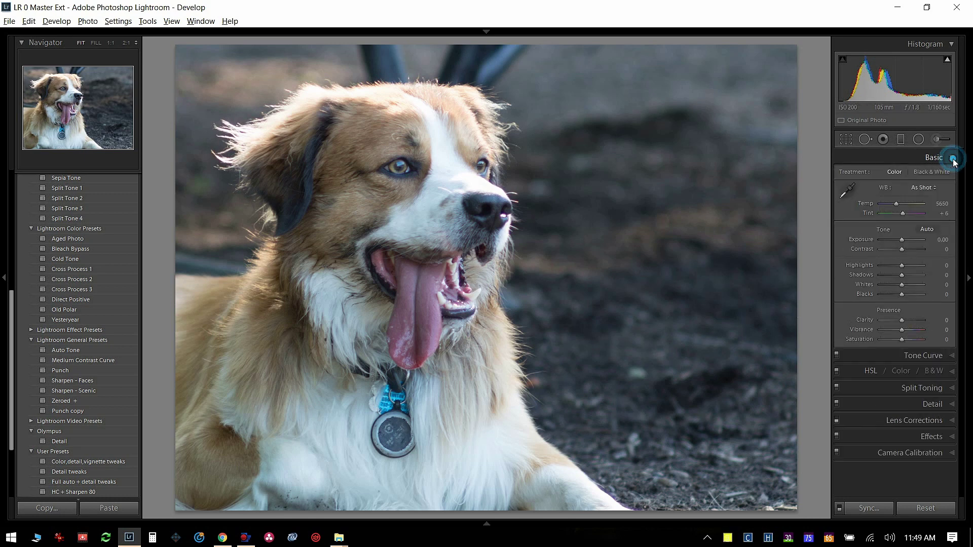
click(904, 357)
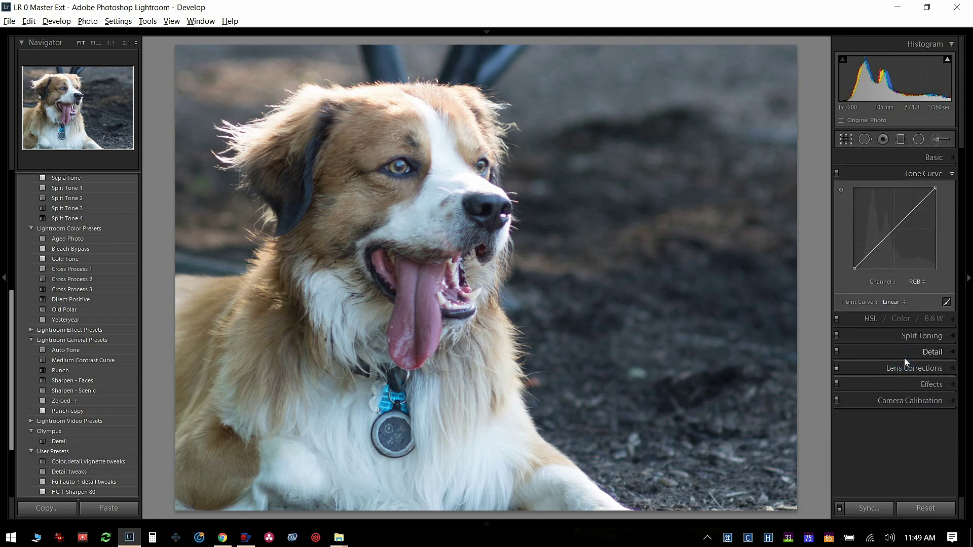
click(894, 302)
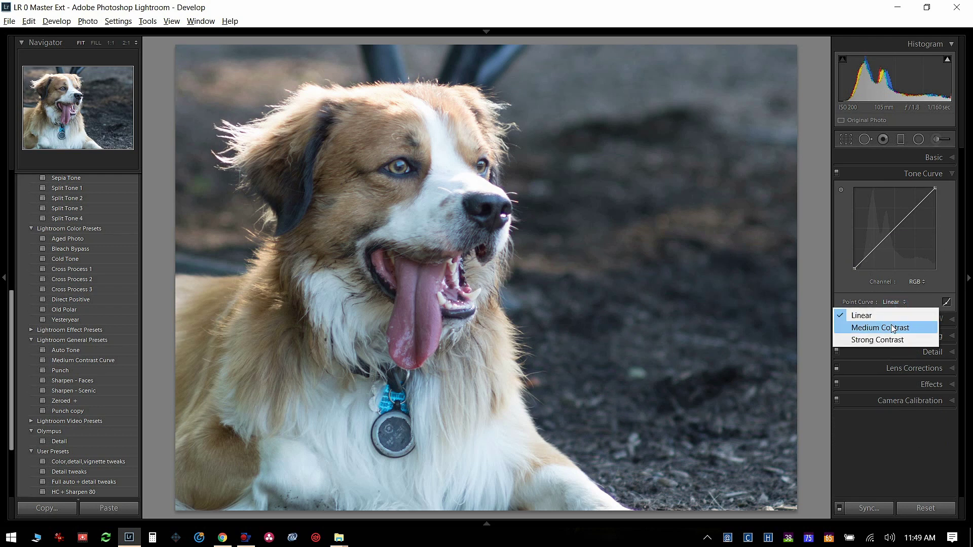
click(892, 328)
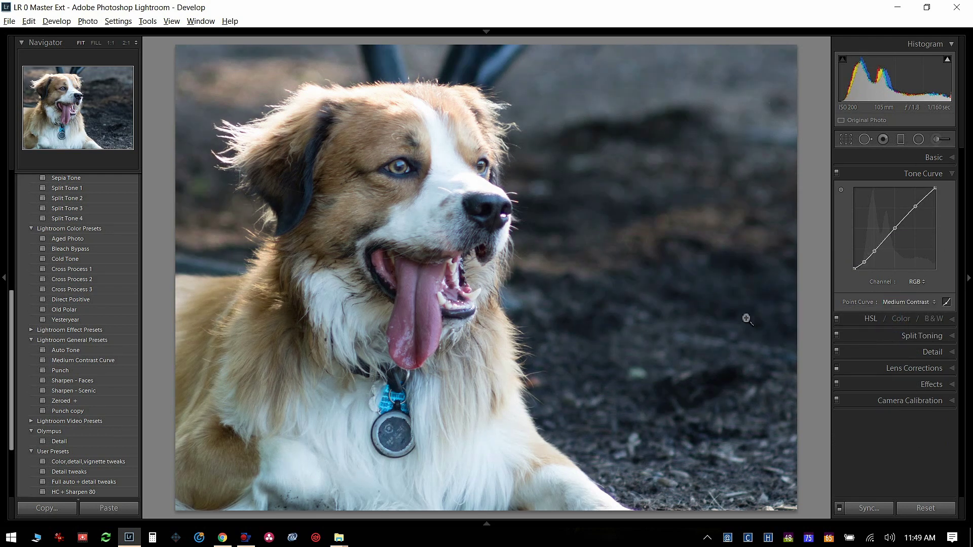
click(952, 161)
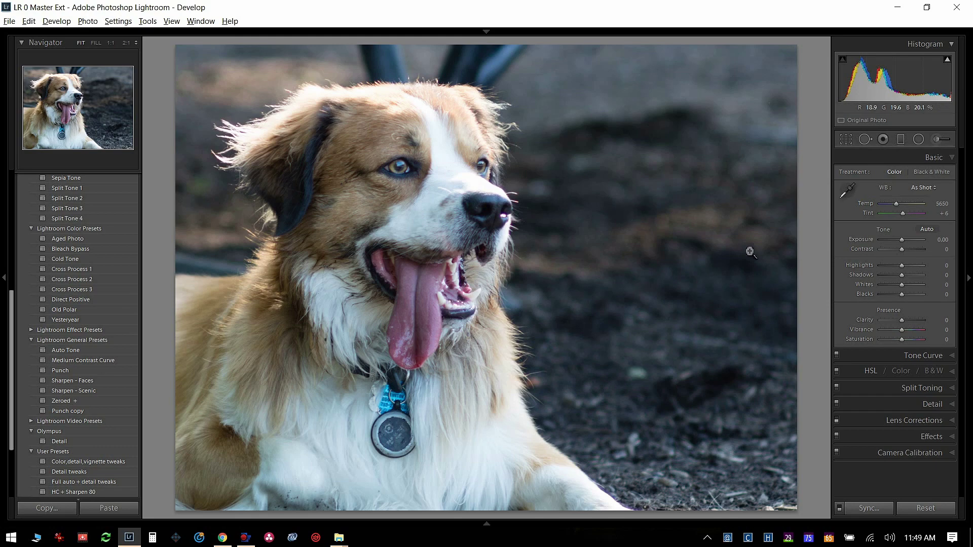
- Apply Auto tone, then reset Exposure from +0.50 to 0.00
click(926, 229)
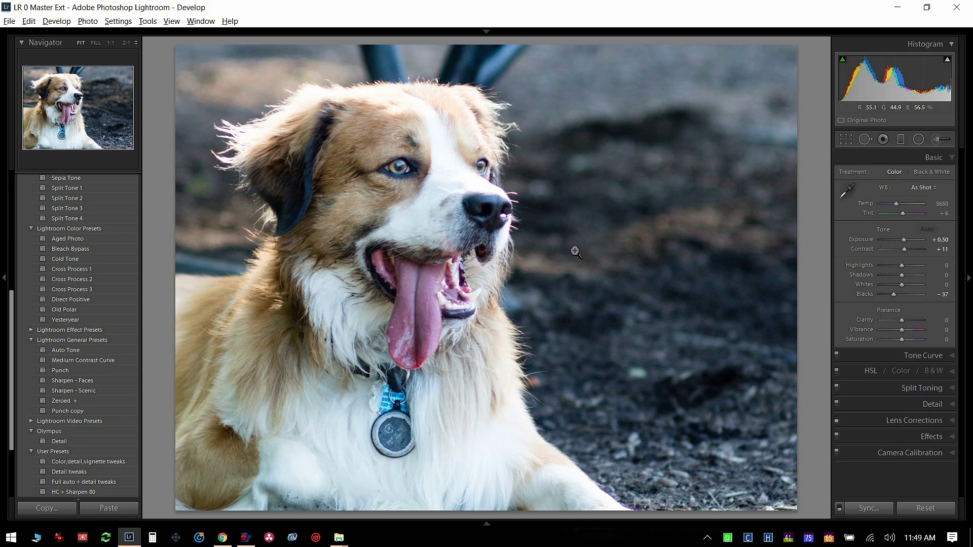
double_click(904, 241)
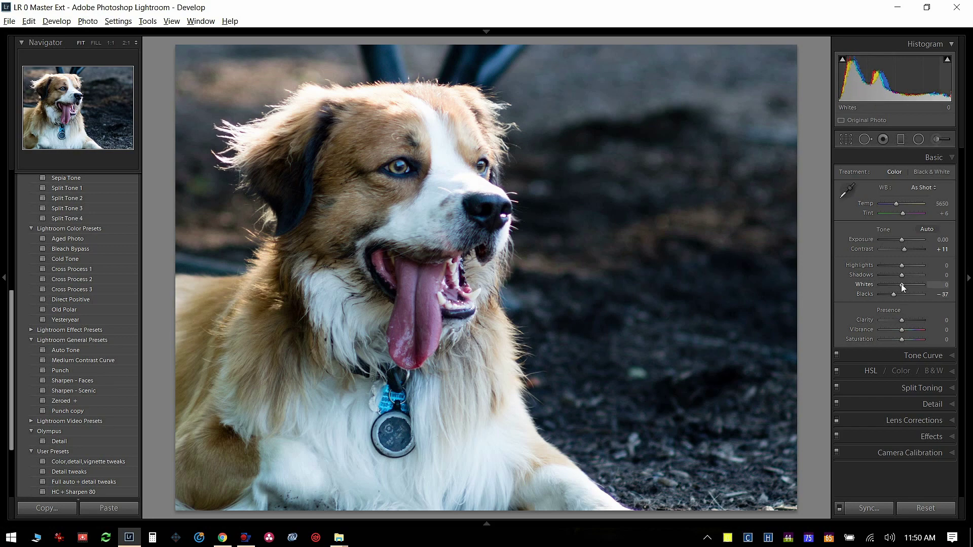
- Lower Whites to -100 and Highlights to -14 while watching the clipping preview
key(alt)
click(903, 287)
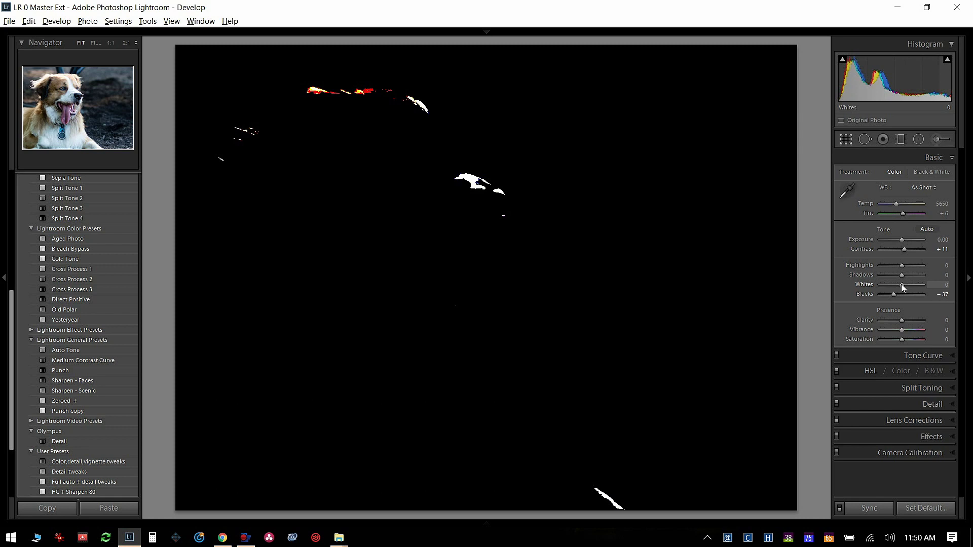
drag(901, 284, 878, 285)
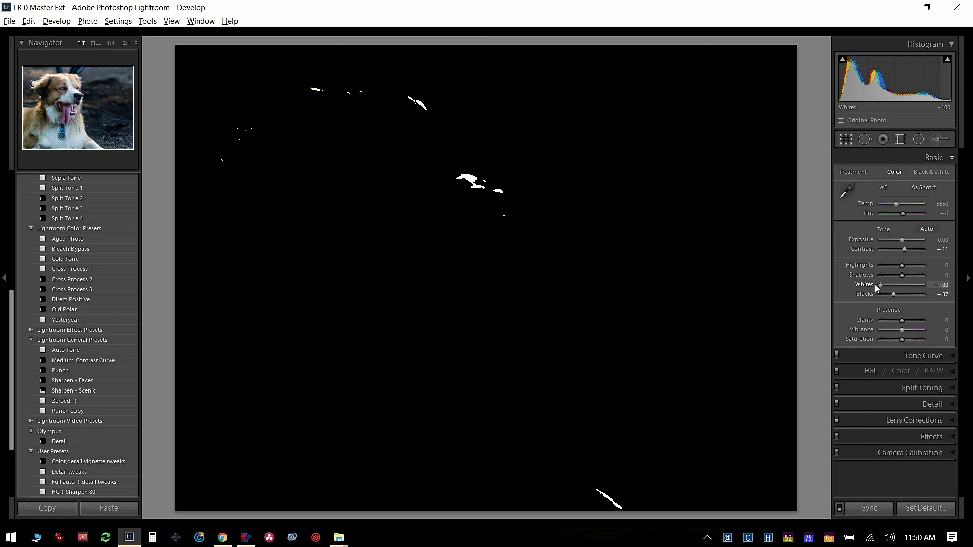
drag(879, 285, 876, 285)
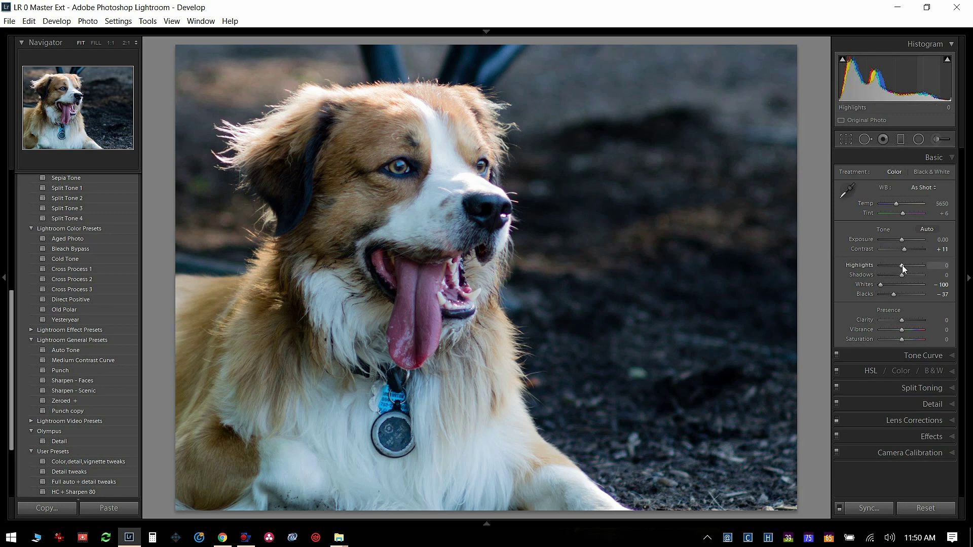
drag(902, 266, 892, 265)
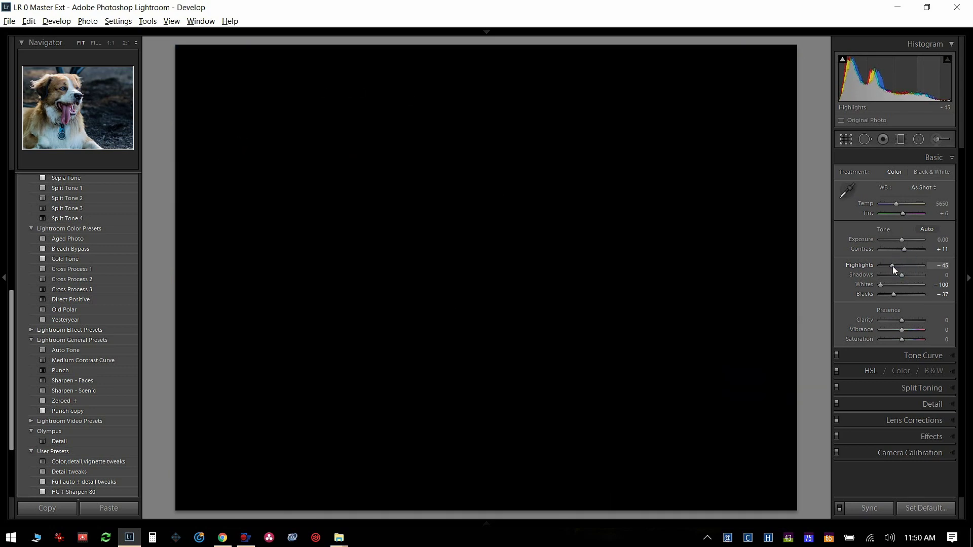
drag(894, 266, 898, 266)
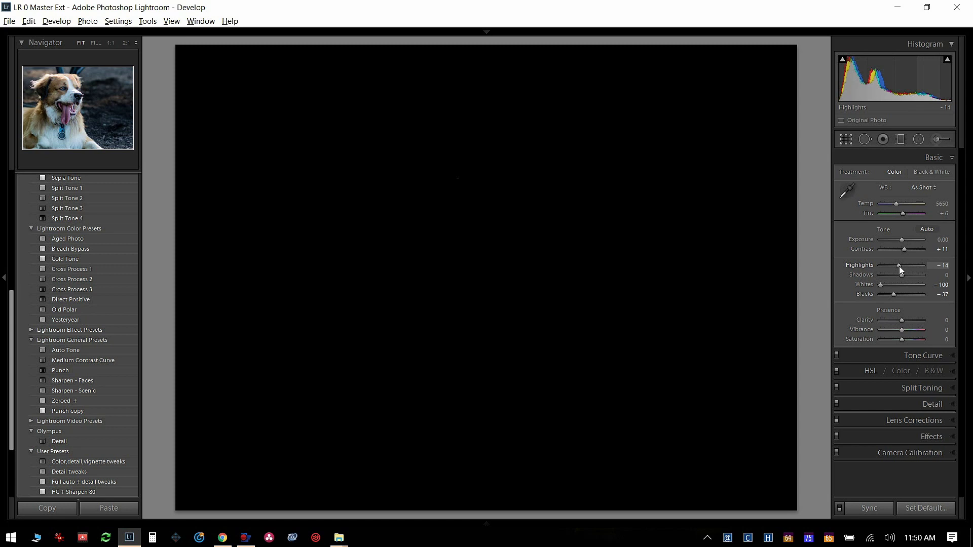
drag(899, 266, 899, 266)
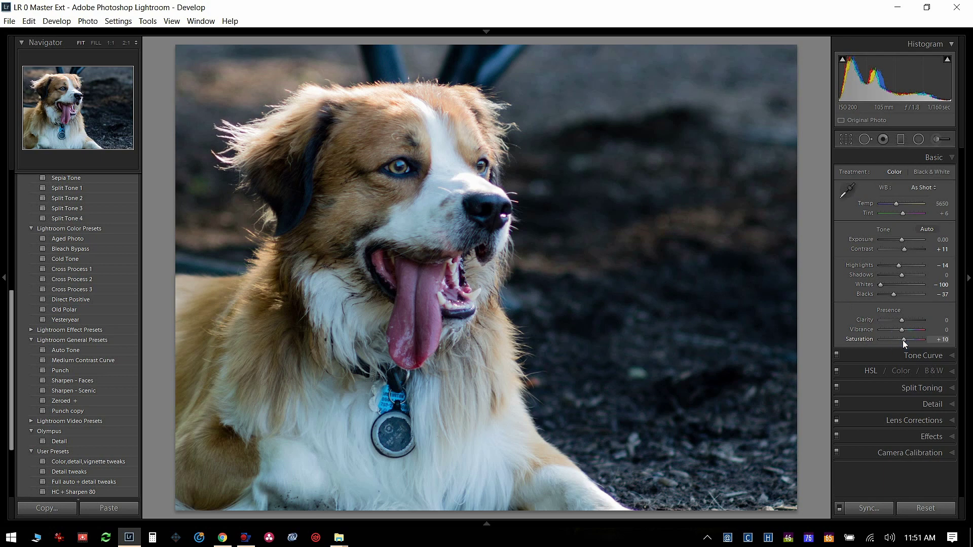
- Push Saturation to +100 and pull Vibrance down to -26 in the Presence section
drag(906, 341, 908, 341)
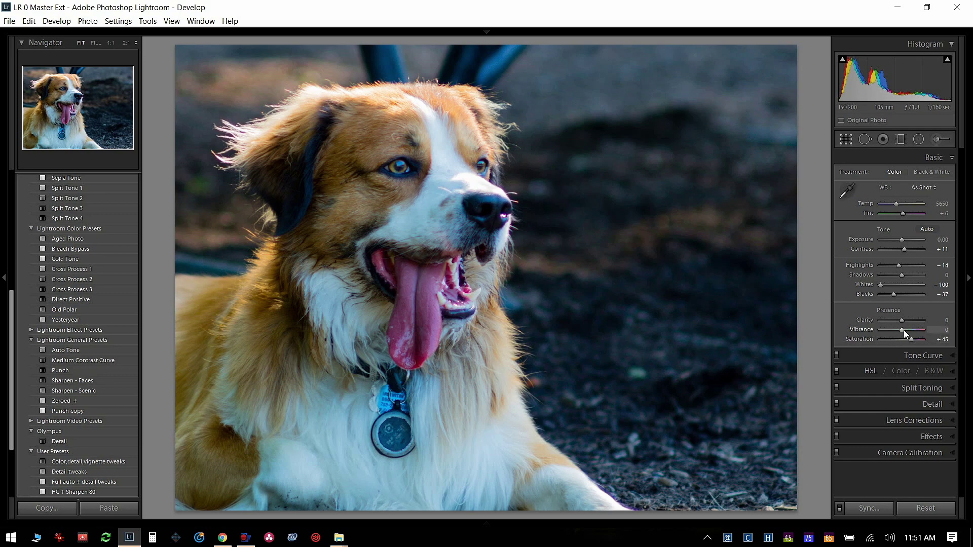
drag(902, 330, 898, 330)
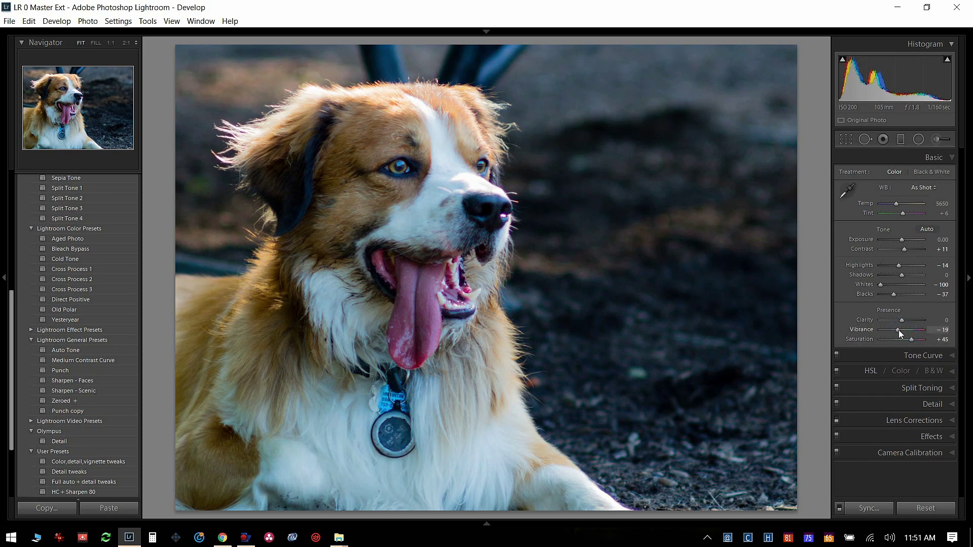
drag(899, 330, 896, 332)
scroll(893, 329, down, 3)
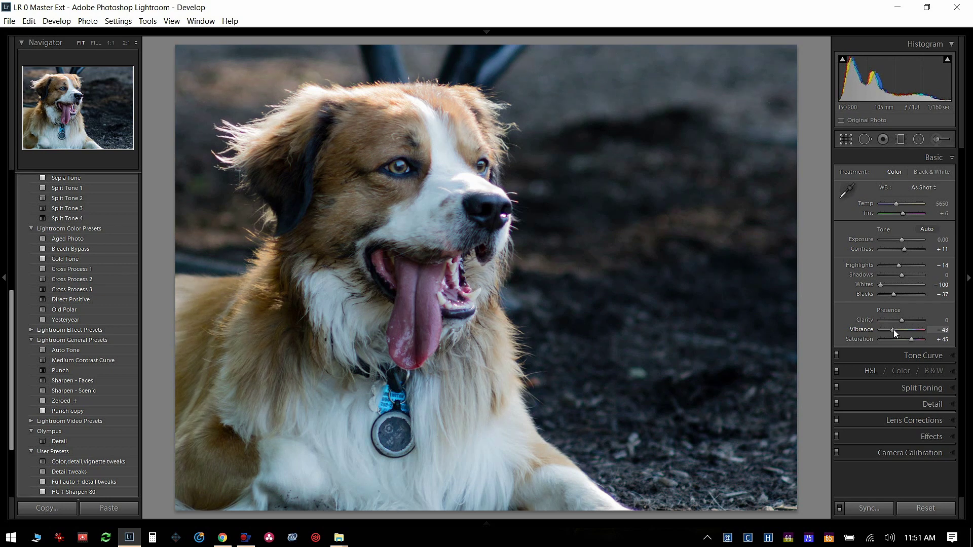
scroll(893, 329, down, 2)
drag(912, 340, 916, 341)
drag(890, 332, 896, 332)
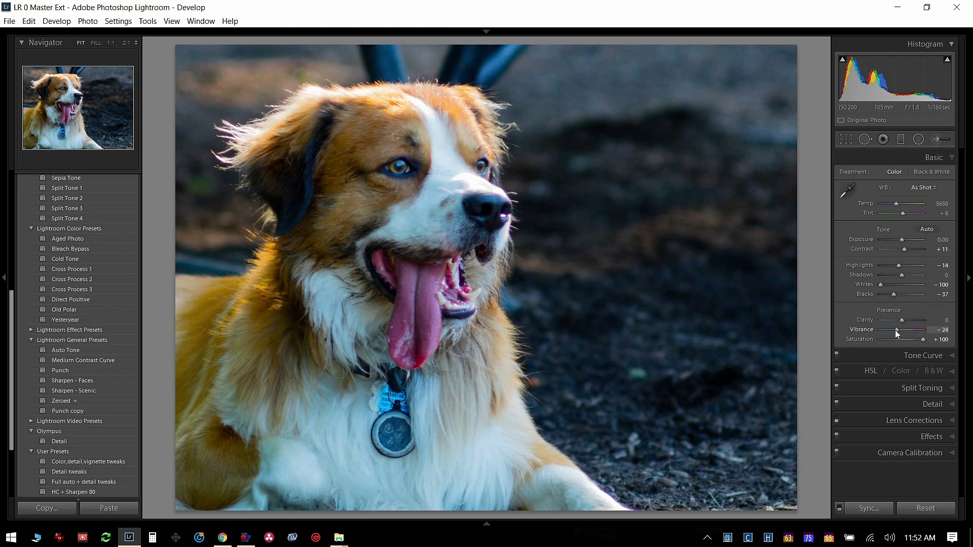
drag(894, 330, 894, 331)
- Choose the Cloudy white balance preset, giving Temp 6500 and Tint +10
click(922, 186)
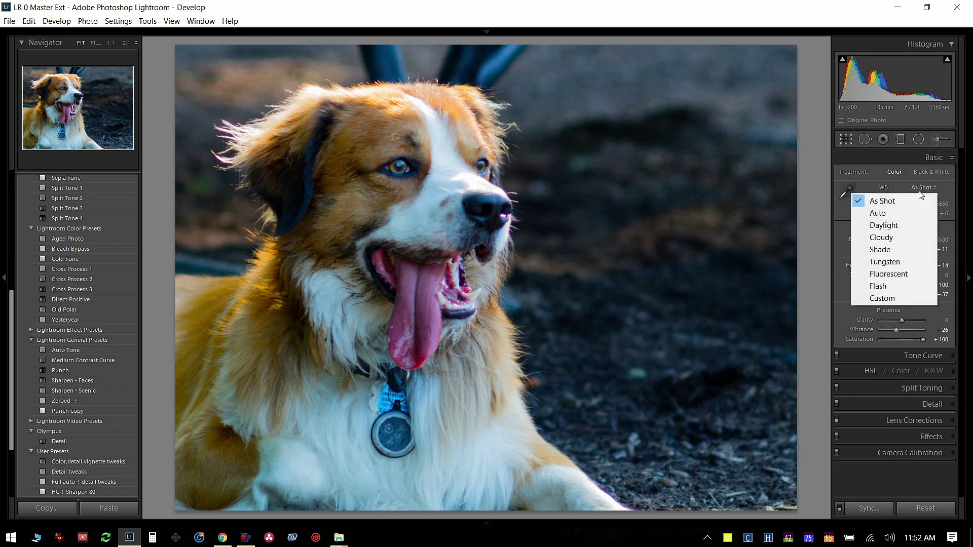
click(893, 238)
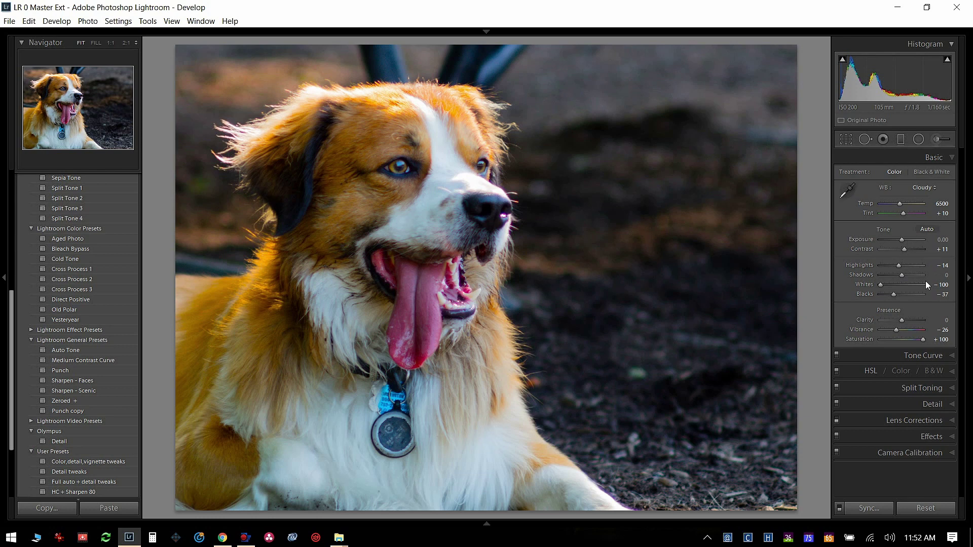
- Raise Shadows to +17, lower Highlights to -26 with clipping preview, and ease Saturation to +74
drag(901, 275, 905, 276)
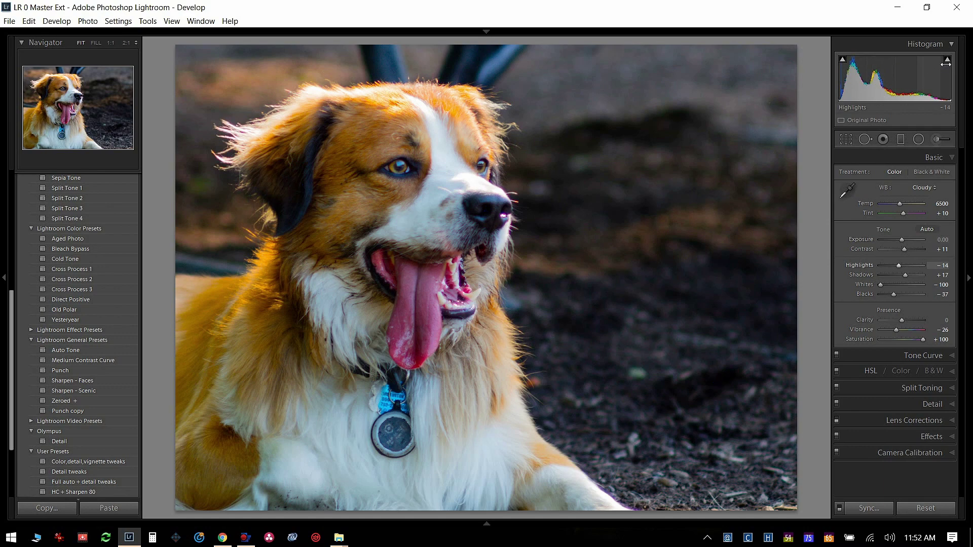
mouse_move(949, 65)
key(alt)
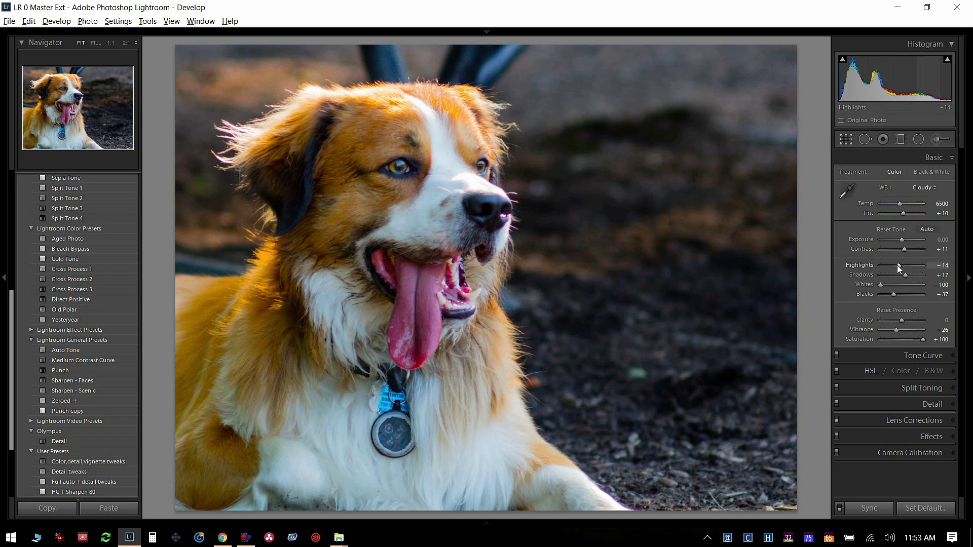
drag(898, 265, 895, 266)
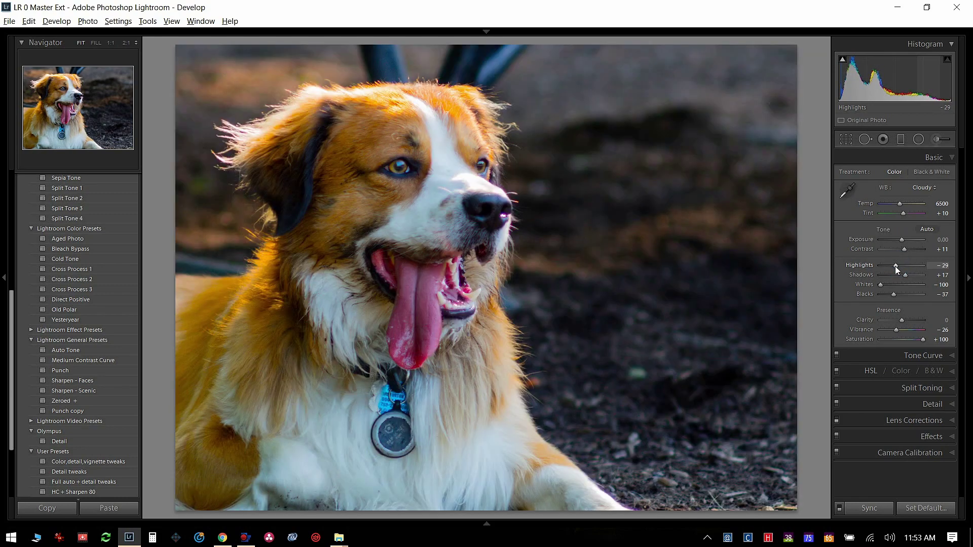
key(alt)
mouse_move(895, 266)
mouse_down()
mouse_move(886, 266)
mouse_move(895, 267)
mouse_up()
key(alt)
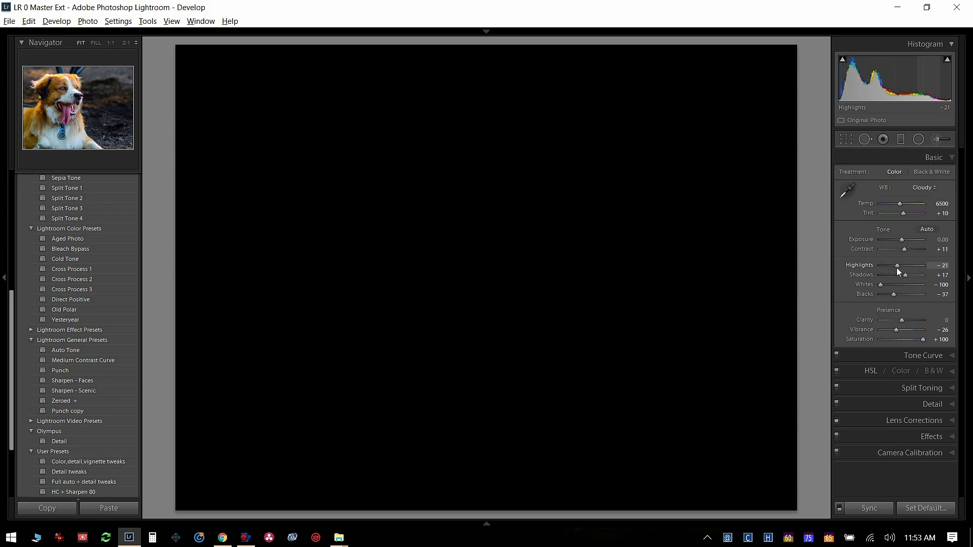
drag(895, 267, 896, 268)
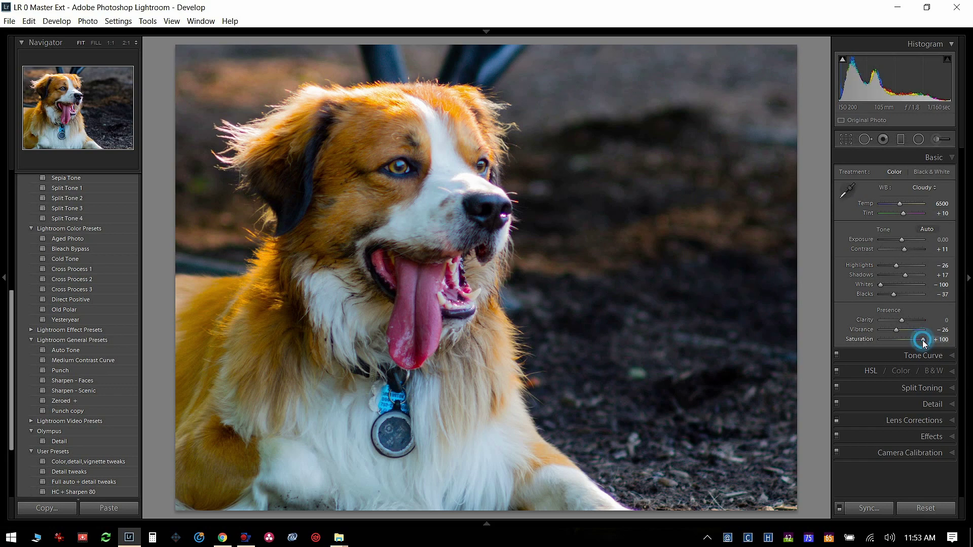
drag(923, 342, 917, 342)
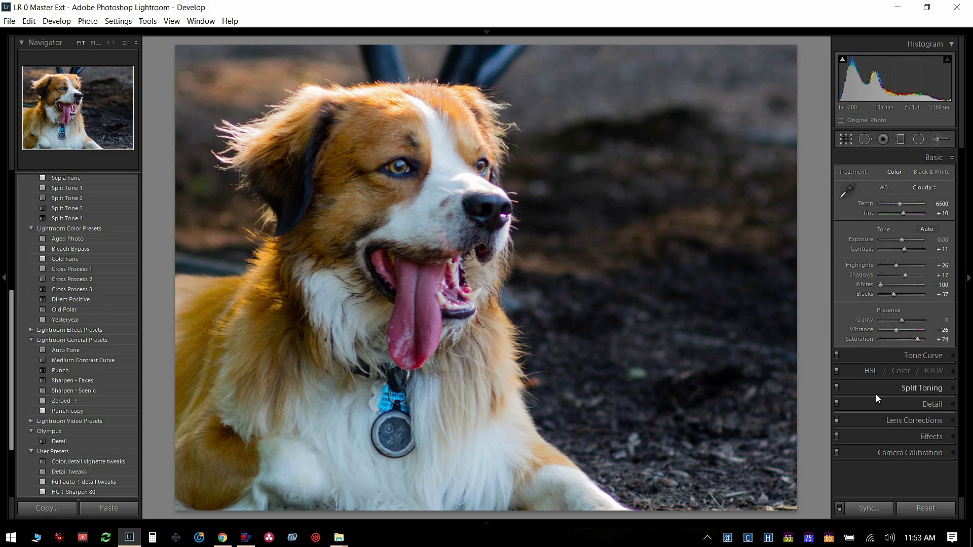
- Apply a -48 post-crop vignette with Feather 100, then raise Exposure to +0.83
click(881, 434)
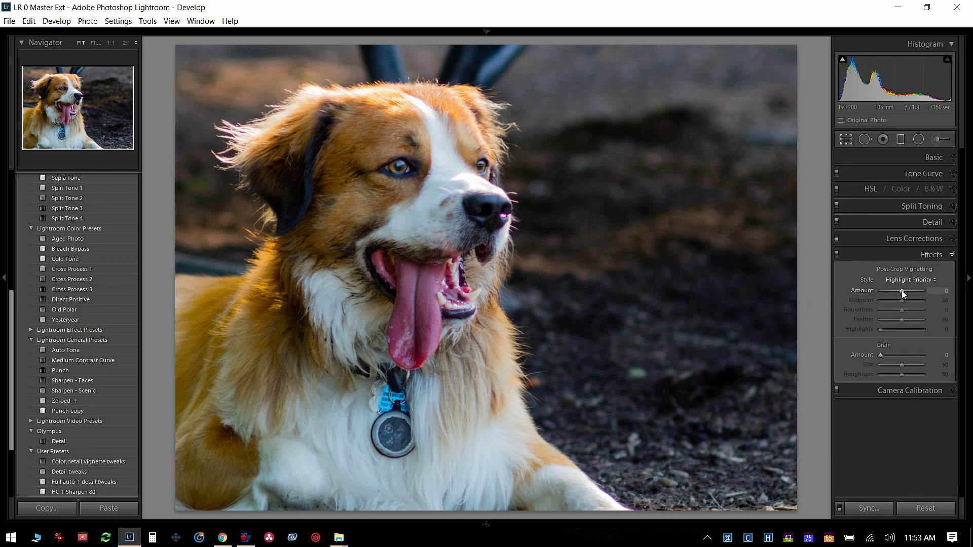
drag(902, 291, 939, 319)
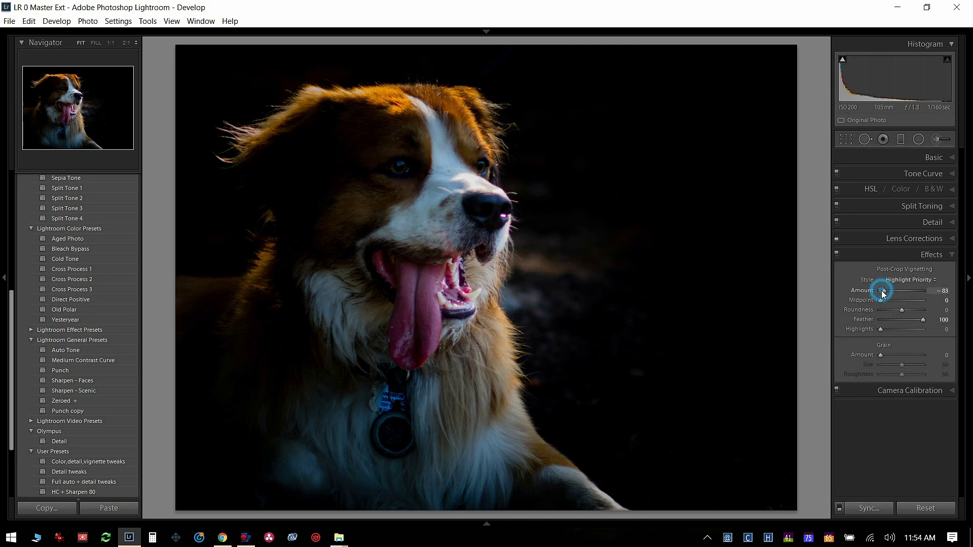
mouse_move(883, 294)
mouse_down()
mouse_move(900, 293)
mouse_move(891, 293)
mouse_up()
double_click(898, 289)
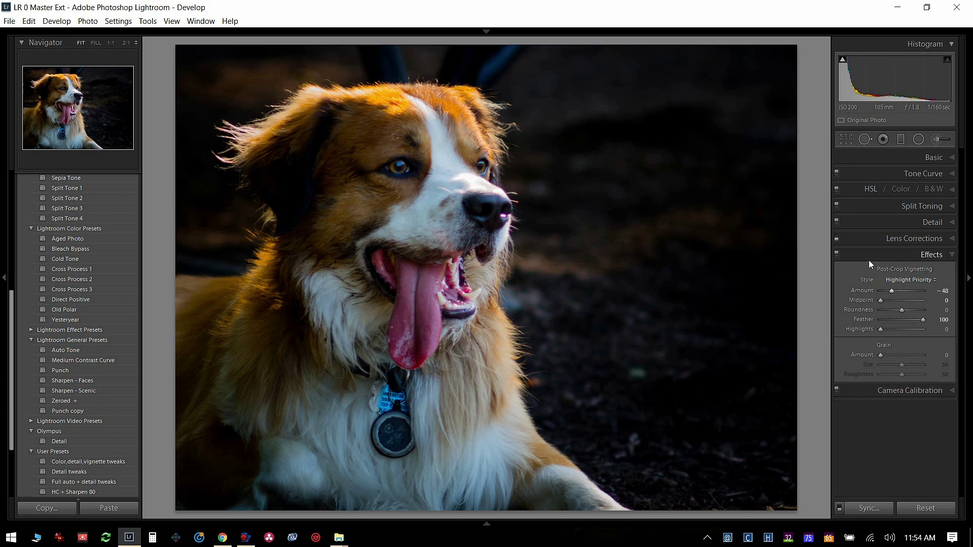
click(921, 159)
drag(905, 236, 906, 239)
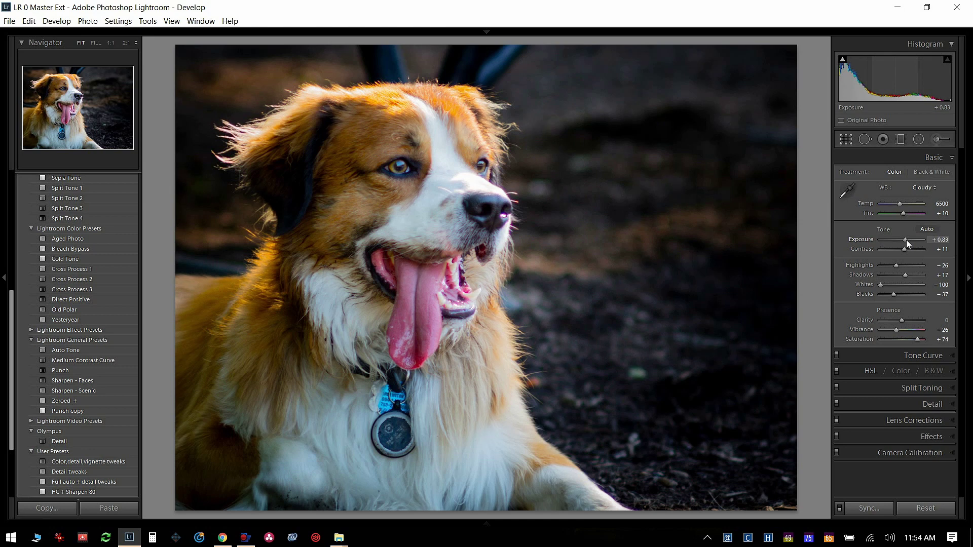